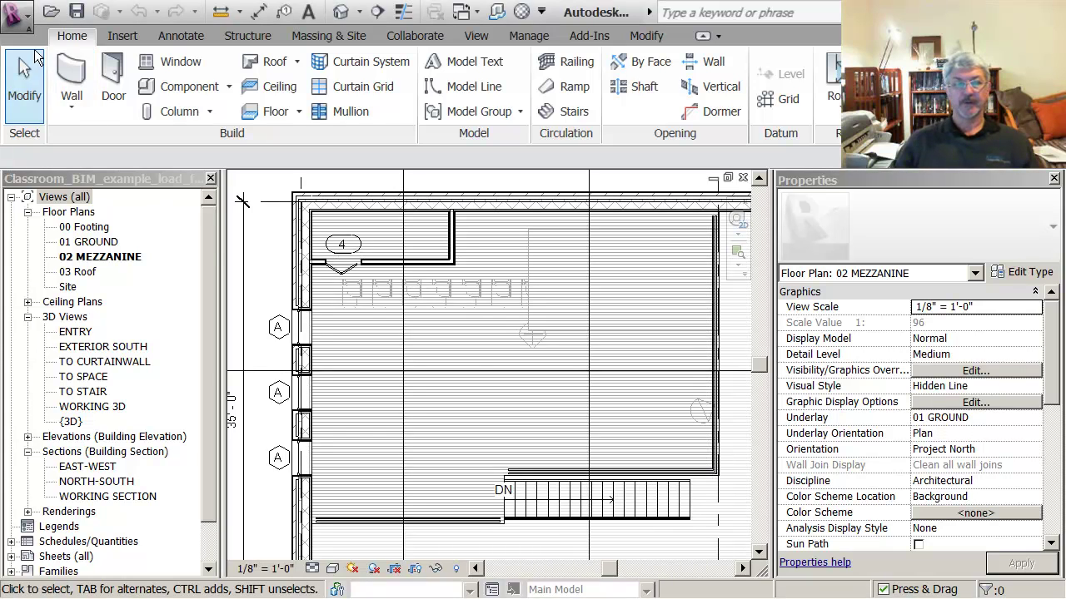
Step: Look through the recent documents list and the Project Browser's Families category, then collapse it
{"action": "left_click", "coordinate": [17, 17]}
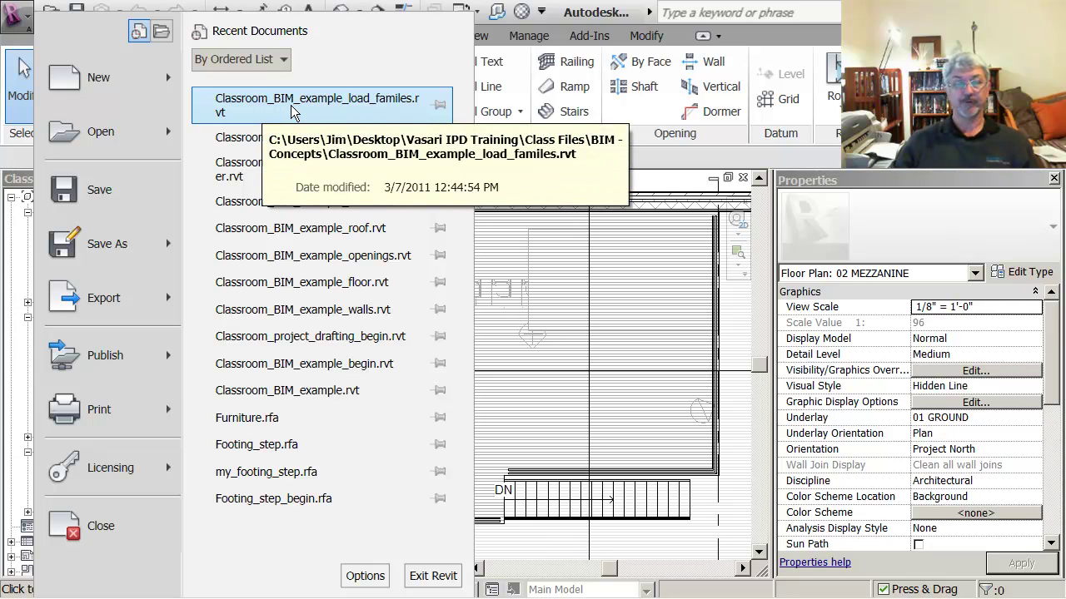
{"action": "left_click", "coordinate": [635, 183]}
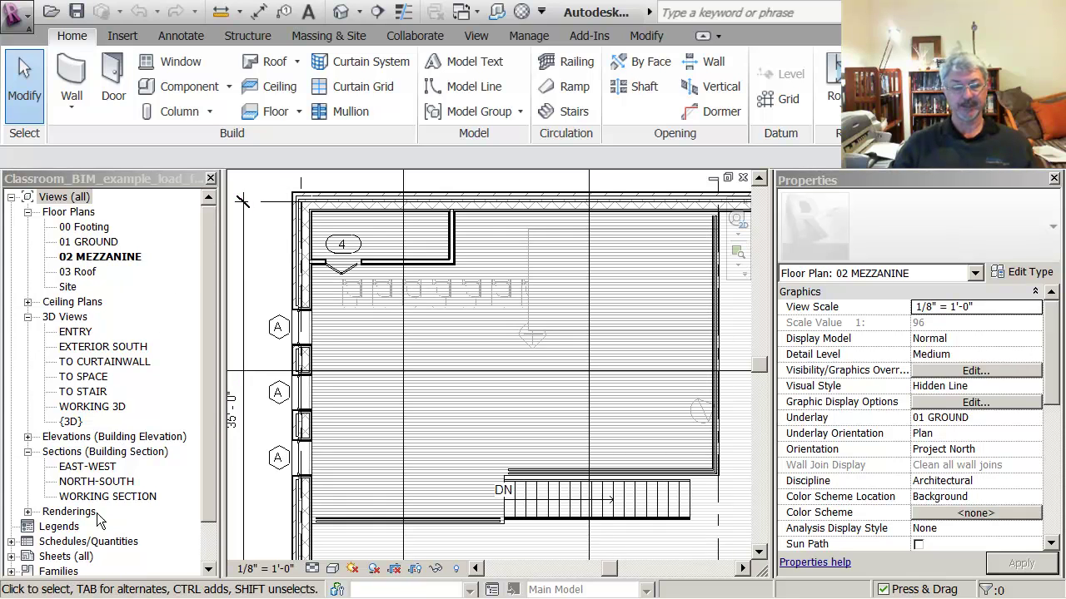
{"action": "left_click_drag", "start_coordinate": [210, 469], "coordinate": [209, 523]}
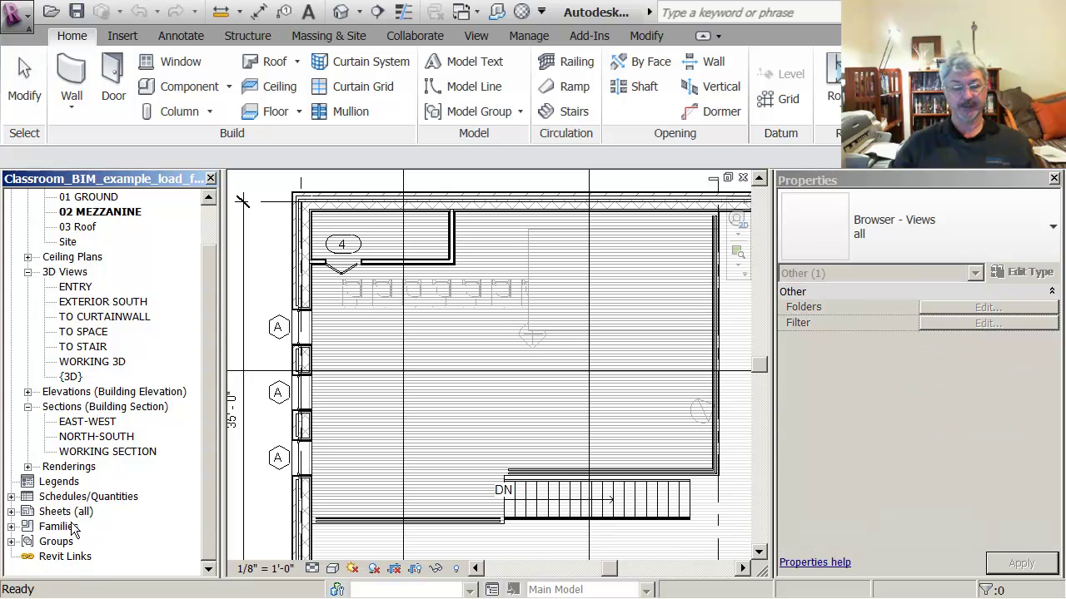
{"action": "left_click", "coordinate": [11, 526]}
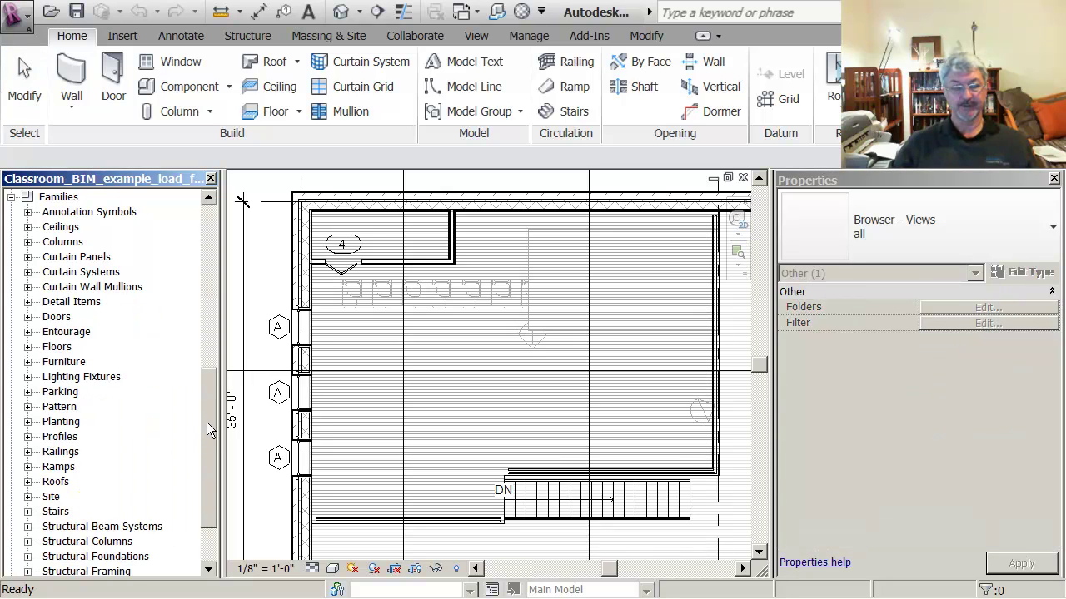
{"action": "left_click_drag", "start_coordinate": [209, 429], "coordinate": [210, 392]}
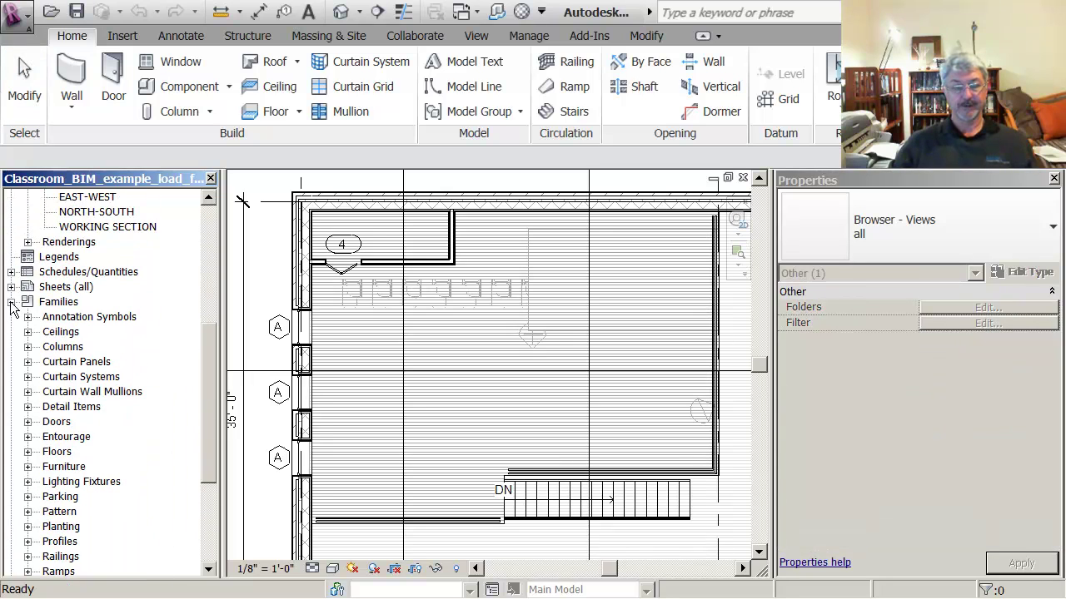
{"action": "left_click", "coordinate": [12, 302]}
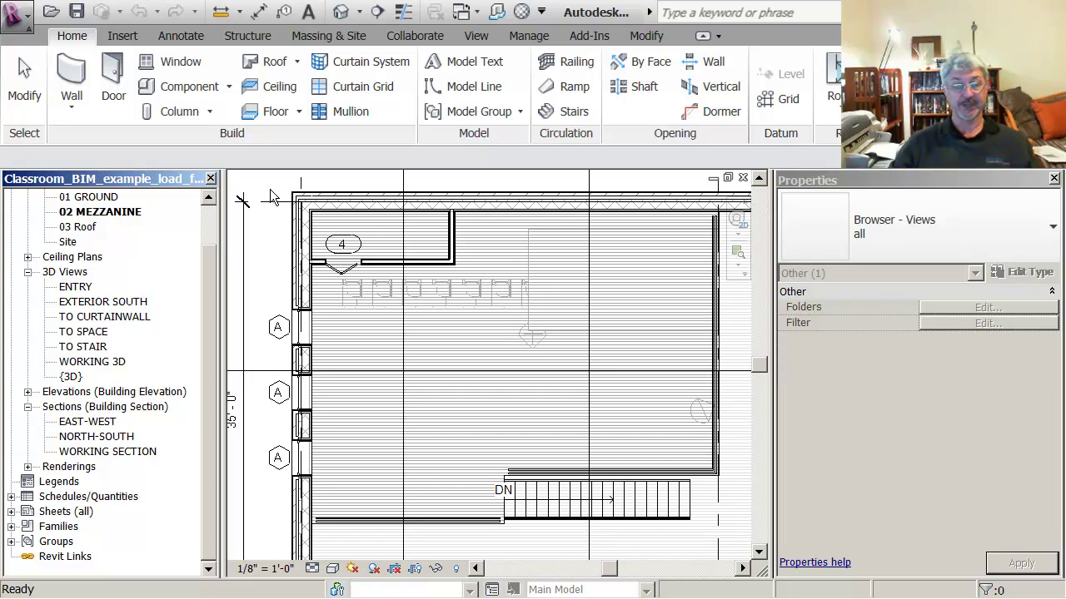
Step: Return to the 02 MEZZANINE floor plan and start placing a Double-Glass 2 door
{"action": "left_click", "coordinate": [271, 197]}
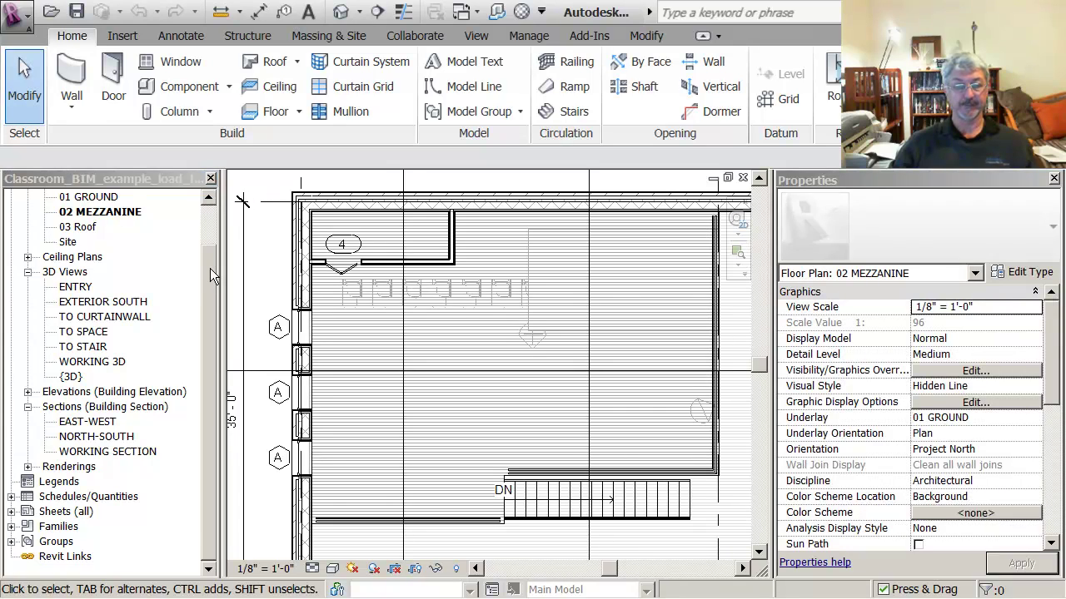
{"action": "left_click_drag", "start_coordinate": [210, 268], "coordinate": [202, 217]}
{"action": "left_click", "coordinate": [270, 192]}
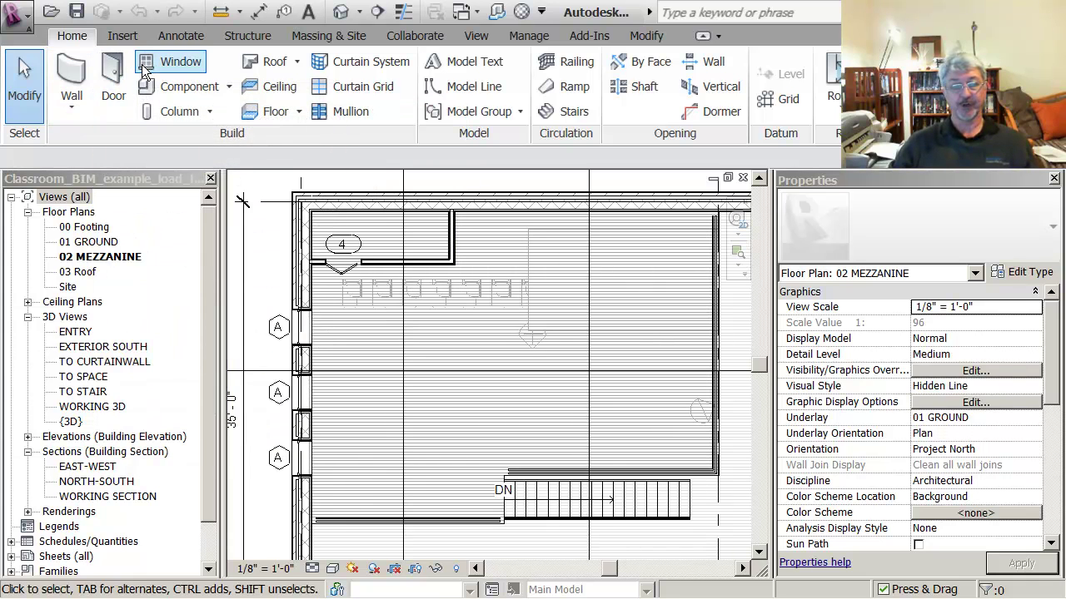
{"action": "left_click", "coordinate": [116, 90]}
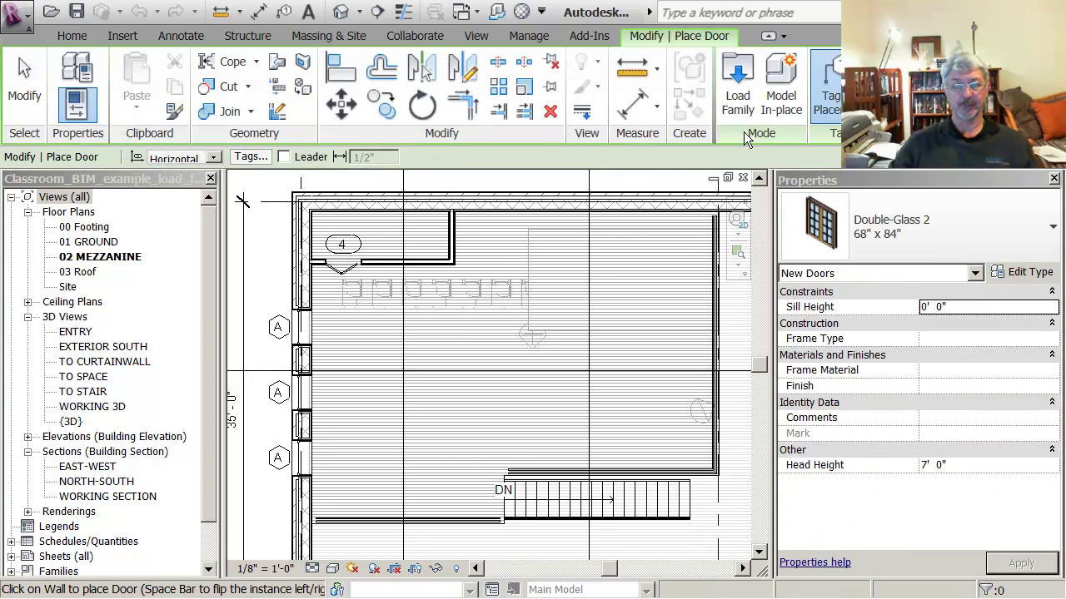
Step: Open the Imperial Library's Doors folder and preview families from Bifold-2 Panel to Double-Uneven
{"action": "left_click", "coordinate": [738, 94]}
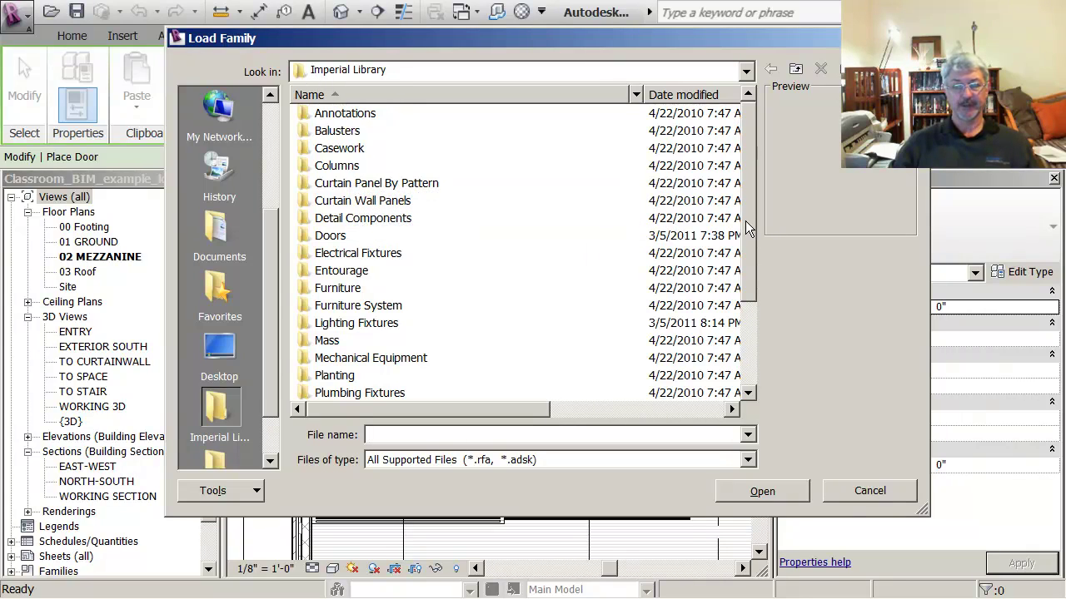
{"action": "mouse_move", "coordinate": [745, 221]}
{"action": "left_mouse_down"}
{"action": "mouse_move", "coordinate": [746, 294]}
{"action": "mouse_move", "coordinate": [743, 232]}
{"action": "left_mouse_up"}
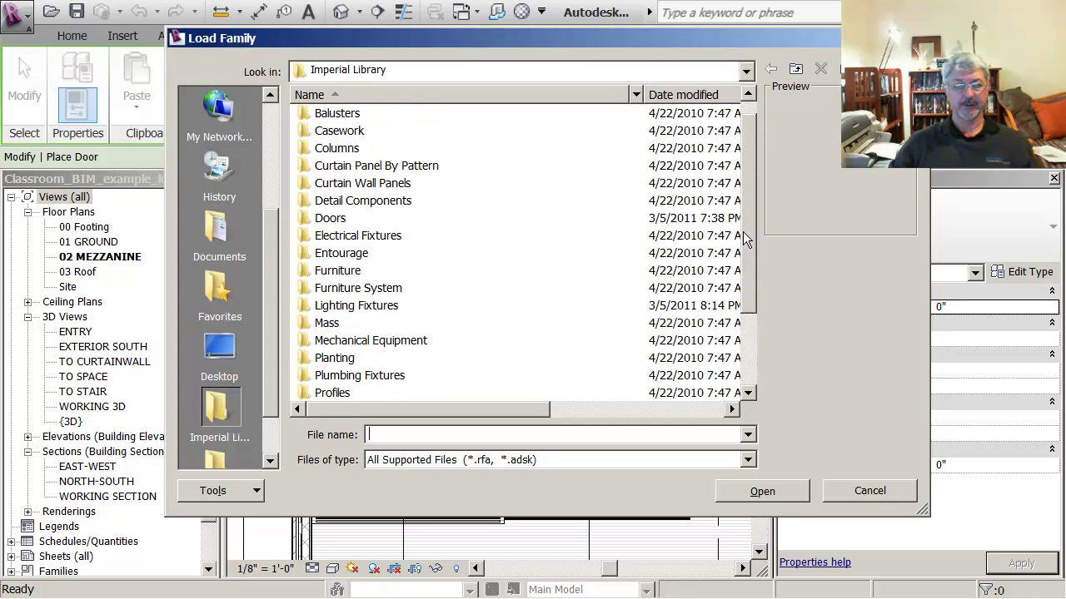
{"action": "double_click", "coordinate": [305, 223]}
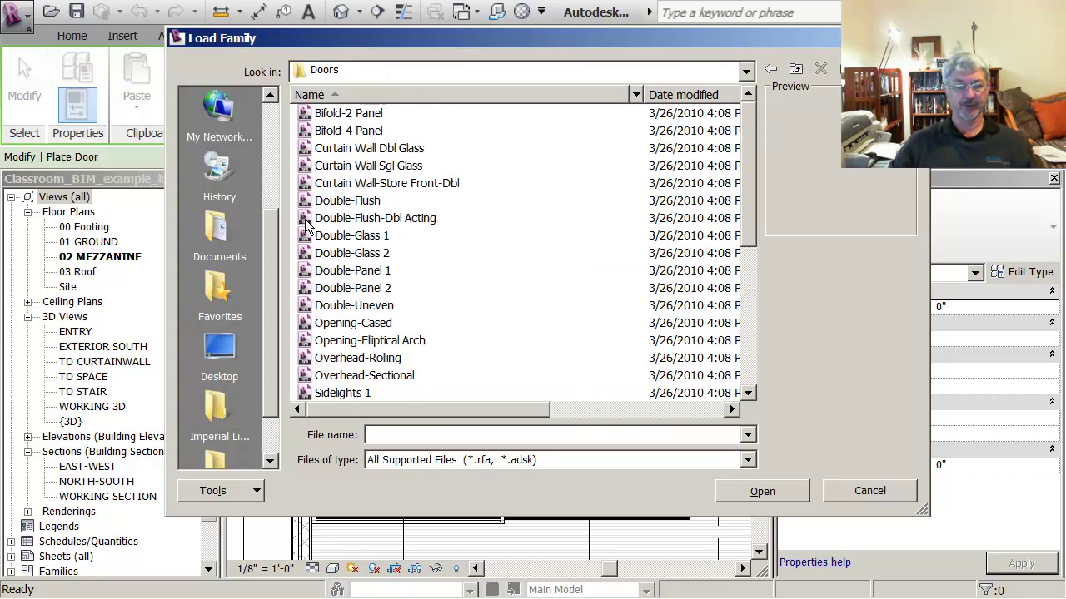
{"action": "left_click", "coordinate": [357, 116]}
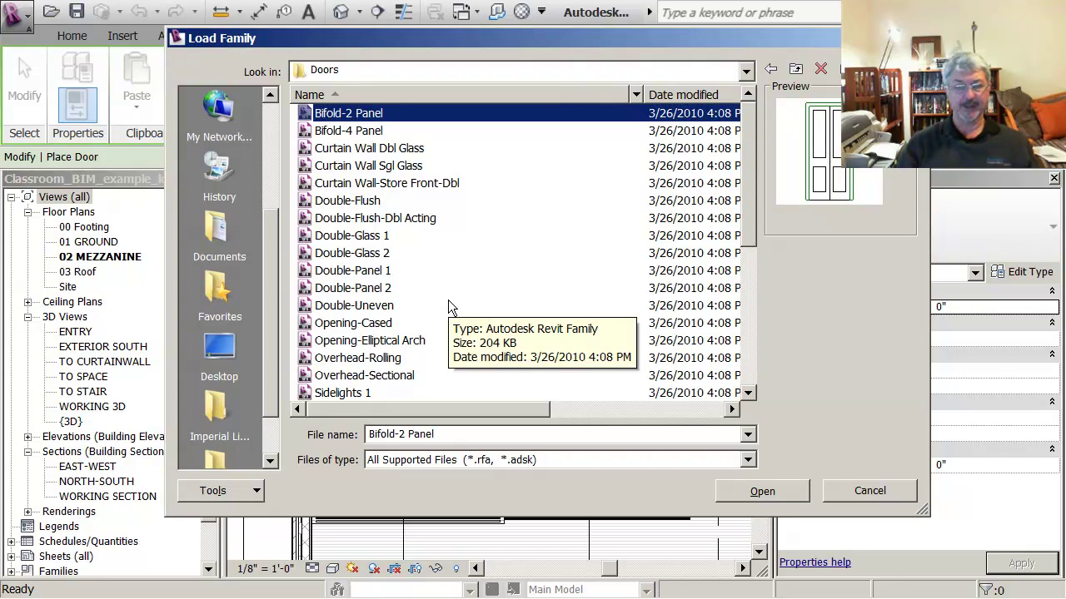
{"action": "key", "text": "Down"}
{"action": "key", "text": "Down"}
{"action": "key", "text": "Down"}
{"action": "key", "text": "Down"}
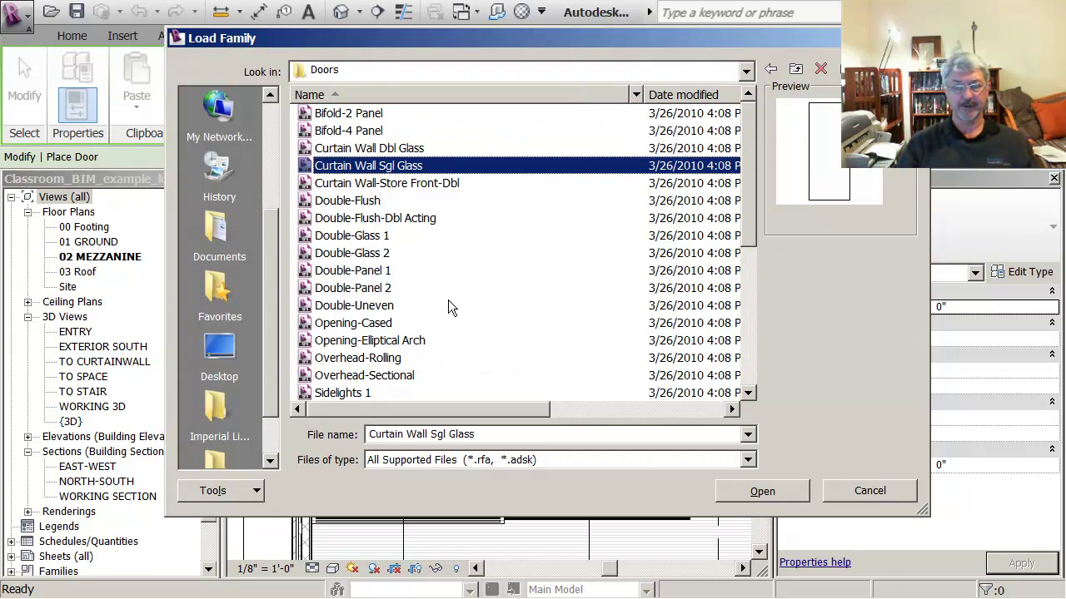
{"action": "key", "text": "Down"}
{"action": "key", "text": "Down"}
{"action": "key", "text": "Down"}
{"action": "key", "text": "Down"}
{"action": "key", "text": "Down"}
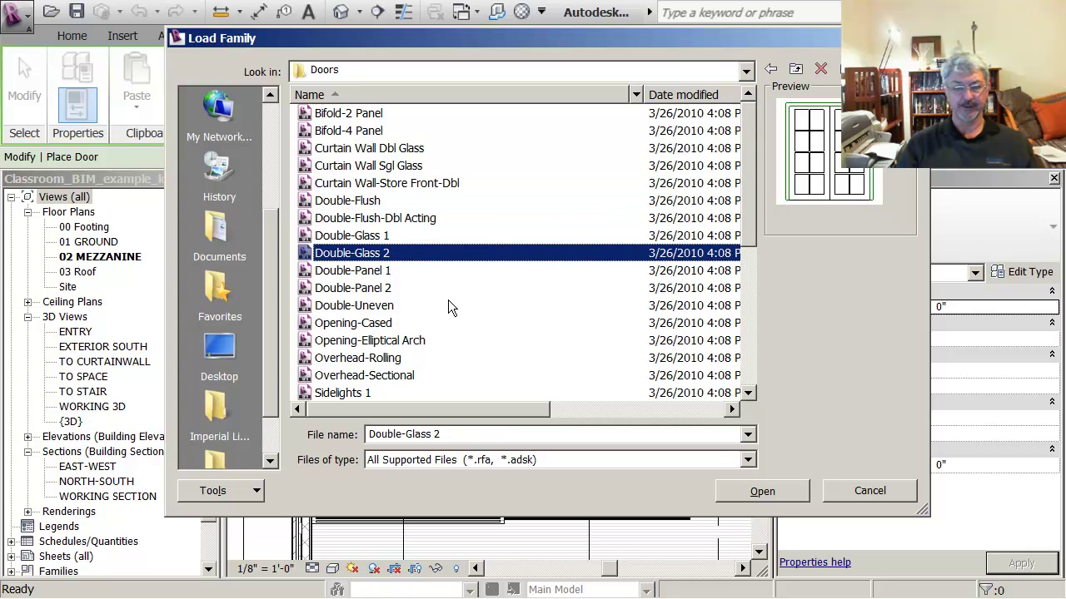
{"action": "key", "text": "Down"}
{"action": "key", "text": "Down"}
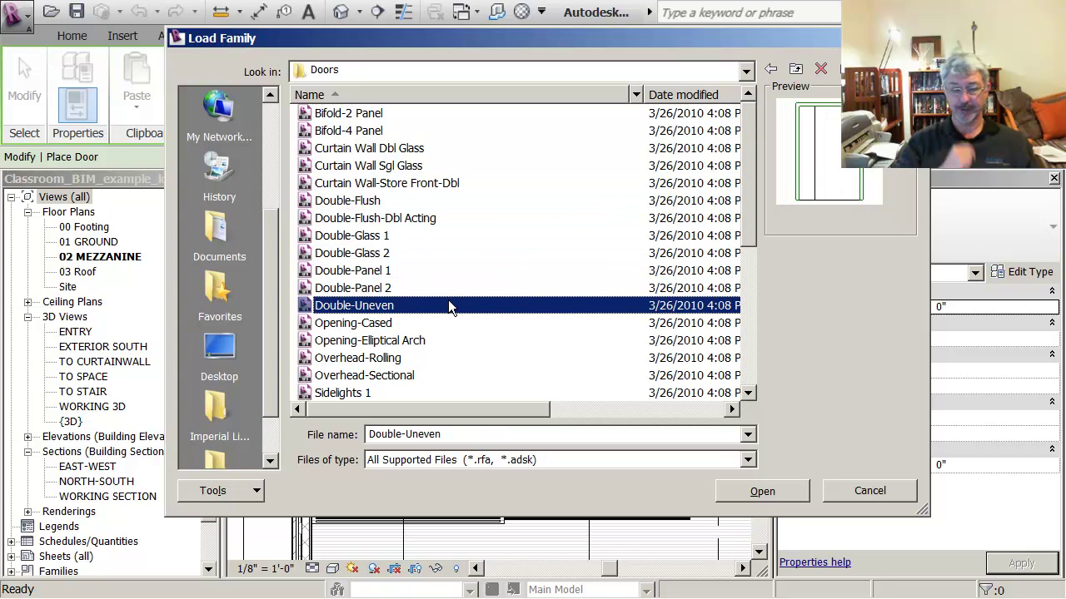
Step: Try single and multiple door selections, e.g. Curtain Wall Dbl Glass to Double-Uneven, then cancel without loading
{"action": "left_click", "coordinate": [363, 152], "text": "ctrl"}
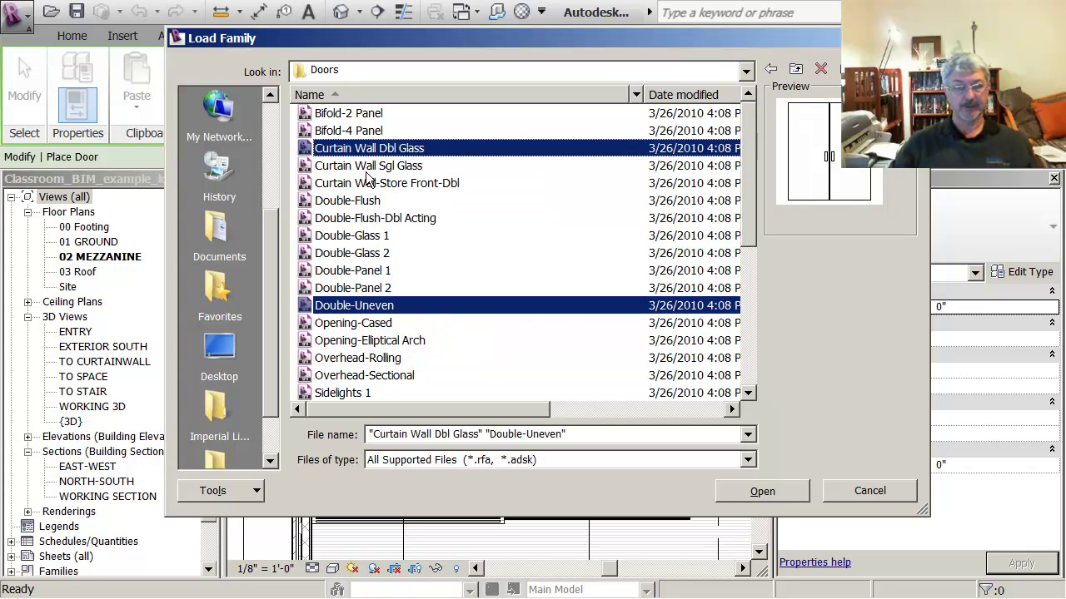
{"action": "left_click", "coordinate": [356, 220], "text": "ctrl"}
{"action": "left_click", "coordinate": [360, 256], "text": "ctrl"}
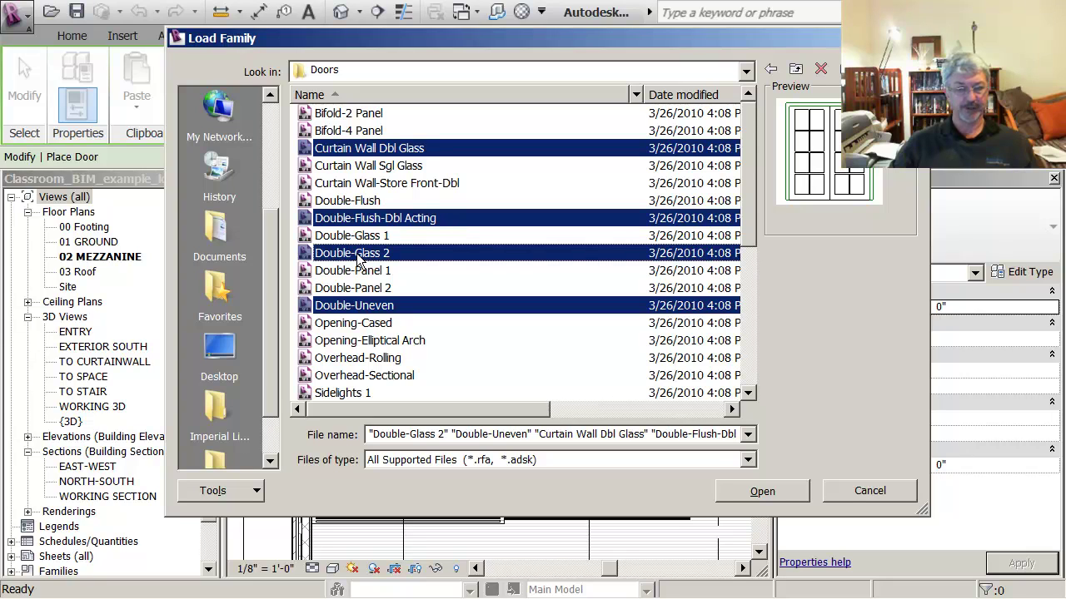
{"action": "left_click", "coordinate": [383, 150]}
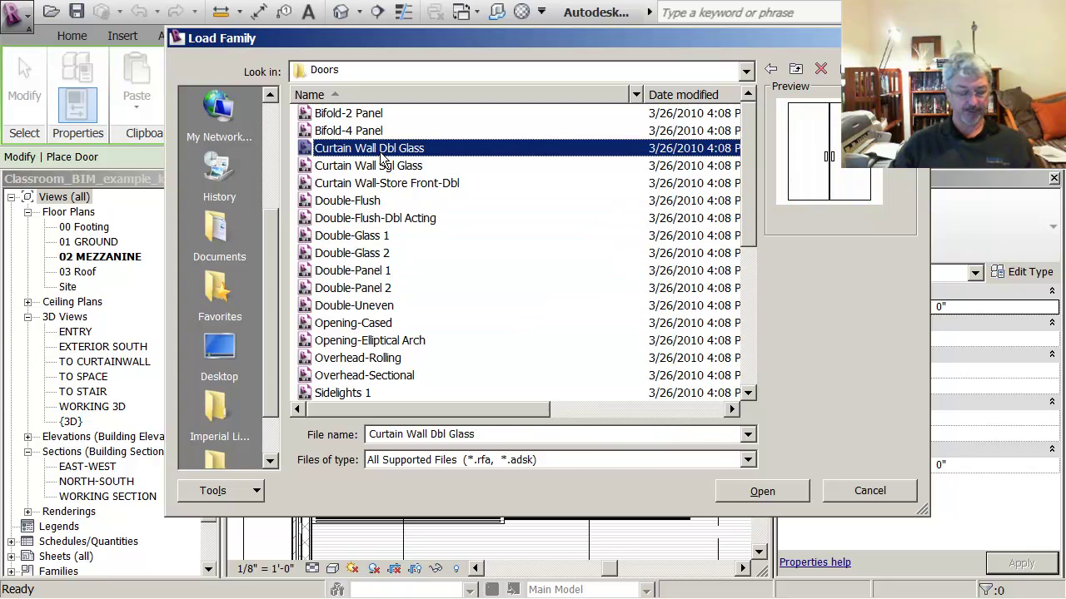
{"action": "left_click", "coordinate": [353, 306], "text": "shift"}
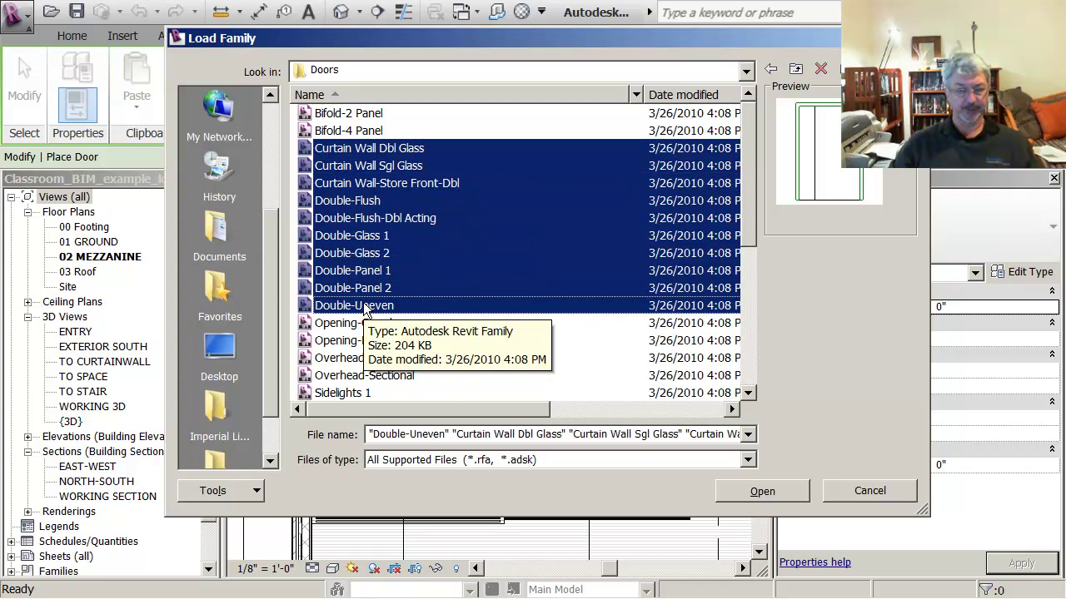
{"action": "left_click", "coordinate": [521, 344]}
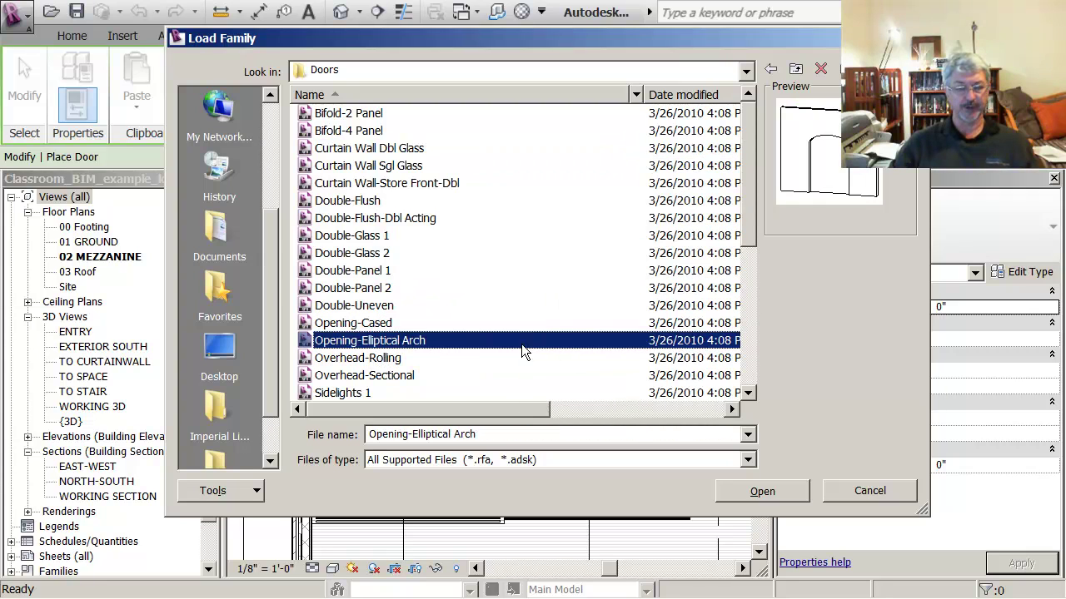
{"action": "left_click", "coordinate": [853, 492]}
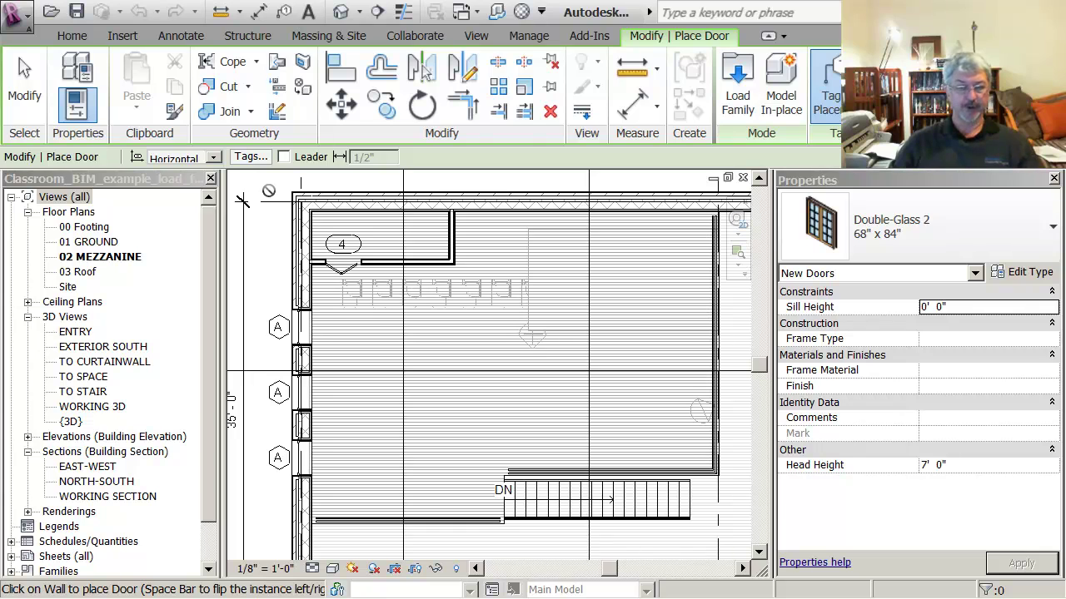
Step: Stop placing doors, start Place Component, and open the Imperial Library's Furniture folder
{"action": "key", "text": "Escape"}
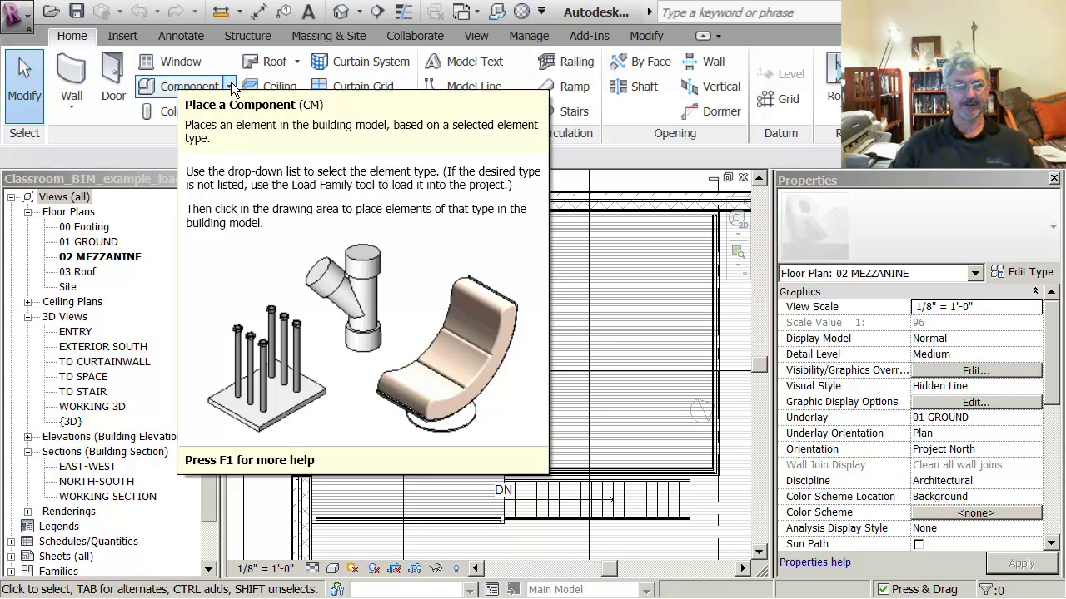
{"action": "left_click", "coordinate": [185, 86]}
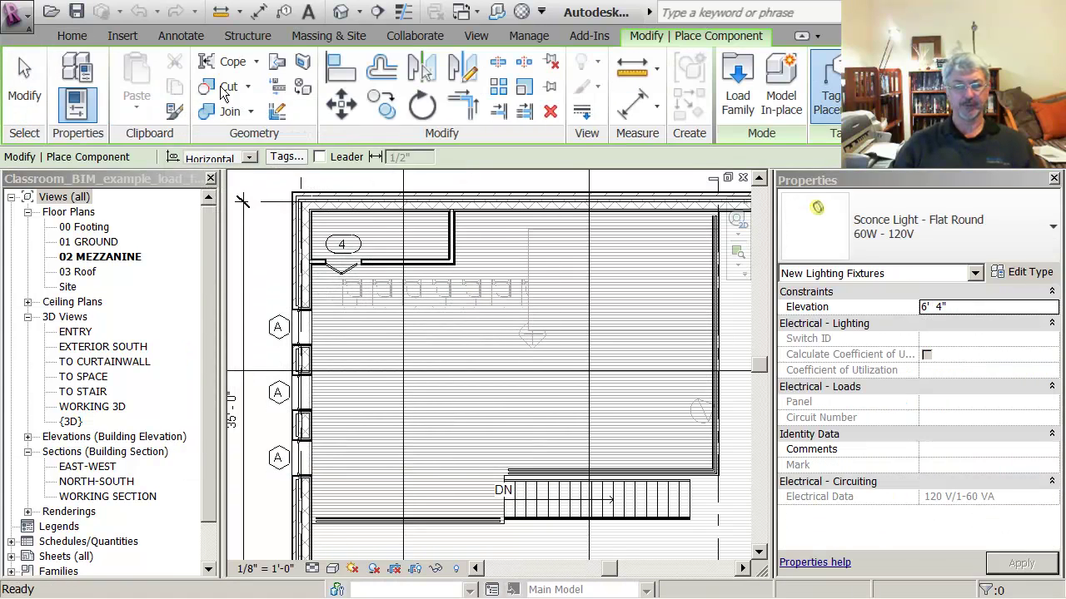
{"action": "left_click", "coordinate": [733, 88]}
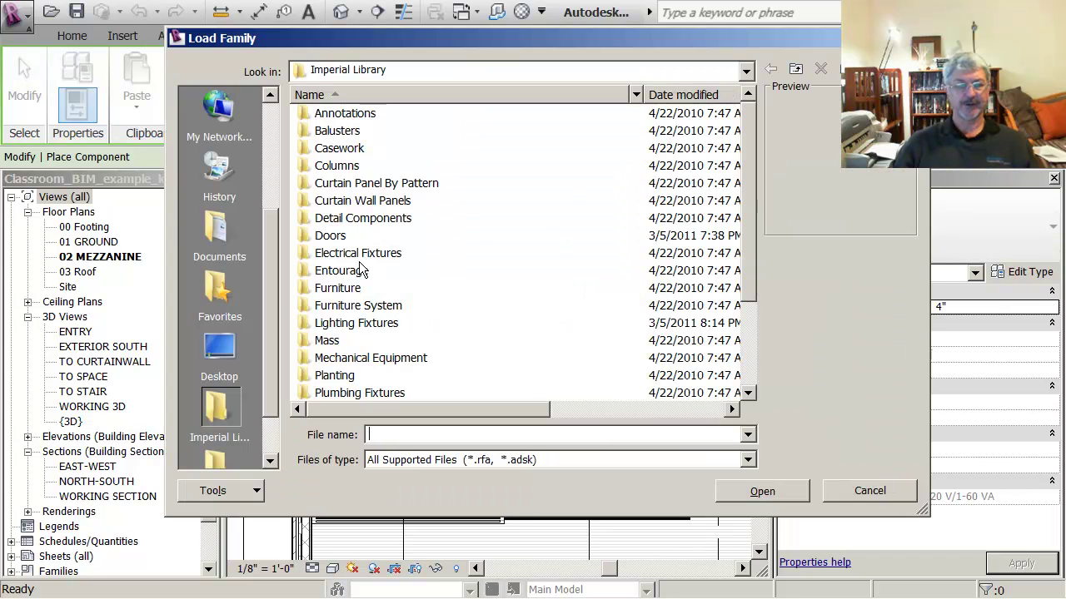
{"action": "mouse_move", "coordinate": [748, 215]}
{"action": "left_mouse_down"}
{"action": "mouse_move", "coordinate": [747, 295]}
{"action": "mouse_move", "coordinate": [747, 279]}
{"action": "left_mouse_up"}
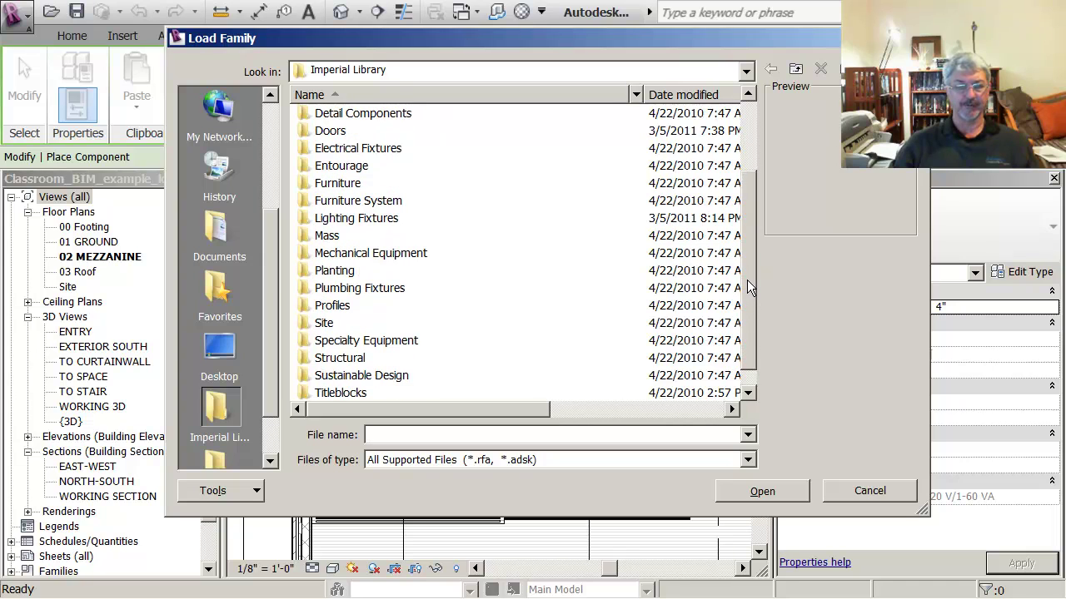
{"action": "double_click", "coordinate": [310, 185]}
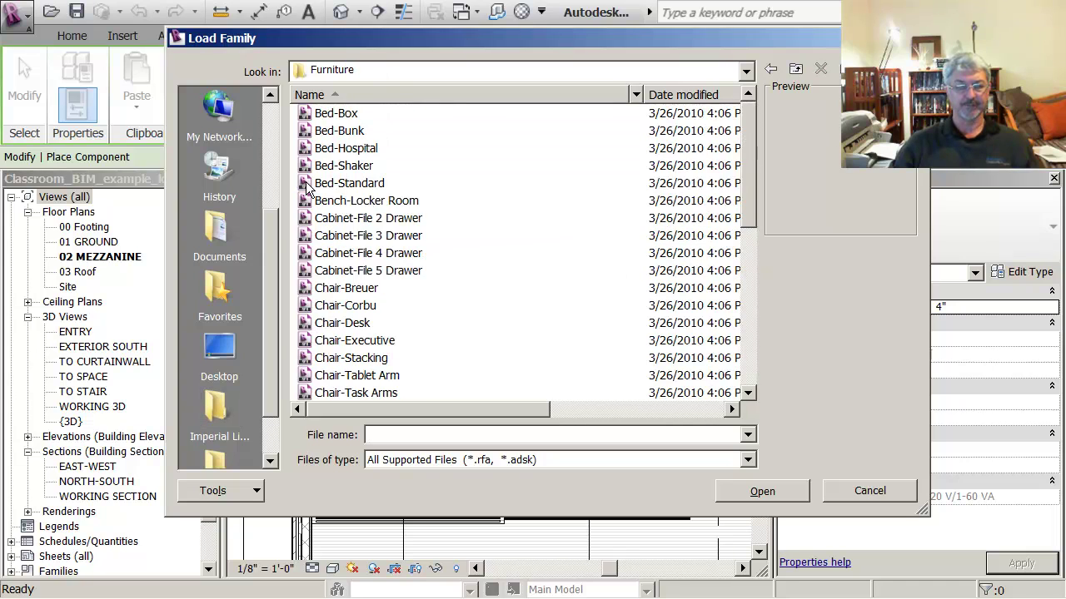
Step: Preview furniture families from Bed-Box to Chair-Task Arms, then load the Shelving family
{"action": "left_click", "coordinate": [334, 117]}
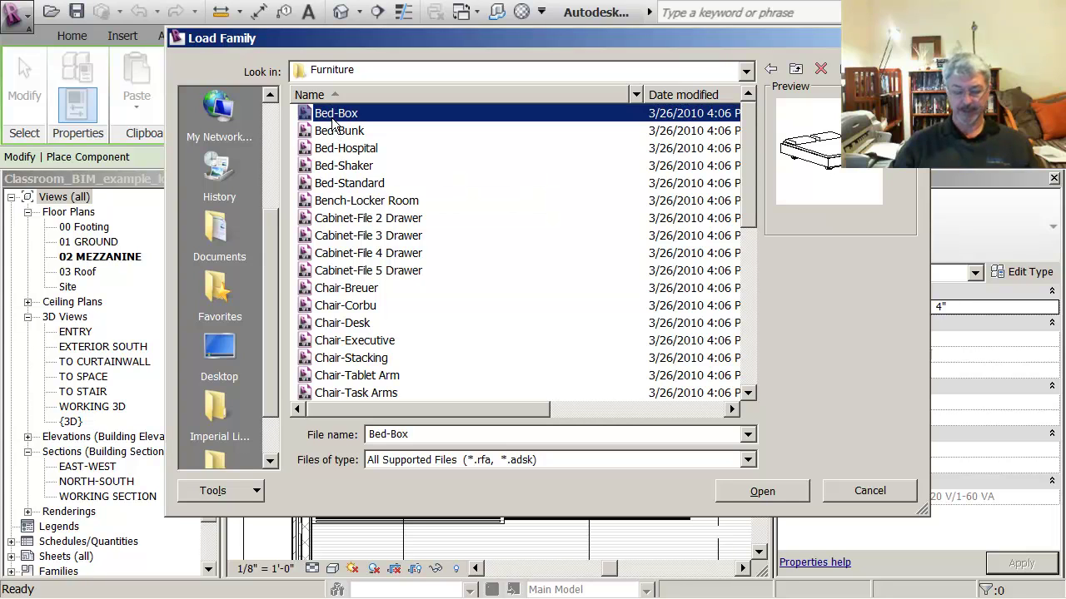
{"action": "key", "text": "Down"}
{"action": "key", "text": "Down"}
{"action": "key", "text": "Down"}
{"action": "key", "text": "Down"}
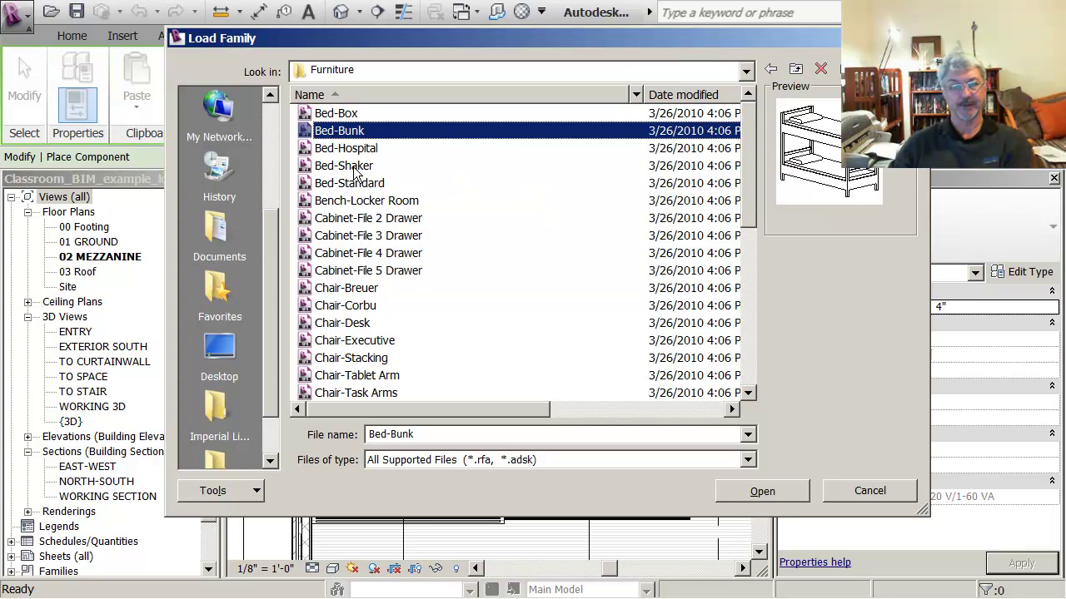
{"action": "key", "text": "Down"}
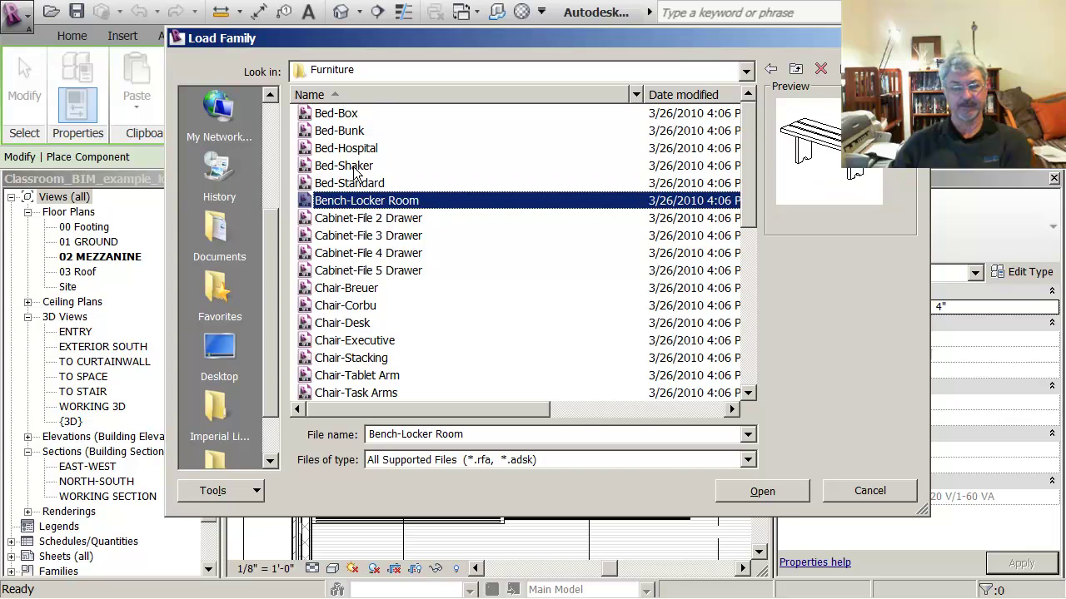
{"action": "key", "text": "Down"}
{"action": "mouse_move", "coordinate": [749, 200]}
{"action": "left_mouse_down"}
{"action": "mouse_move", "coordinate": [749, 215]}
{"action": "mouse_move", "coordinate": [747, 190]}
{"action": "left_mouse_up"}
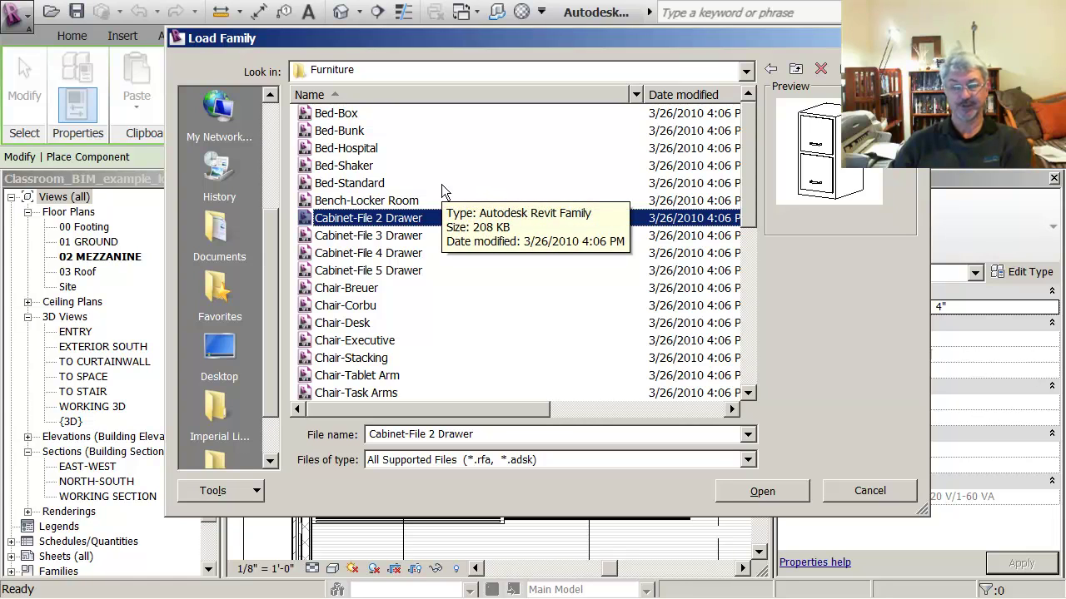
{"action": "key", "text": "Down"}
{"action": "key", "text": "Down"}
{"action": "key", "text": "Down"}
{"action": "key", "text": "Down"}
{"action": "key", "text": "Down"}
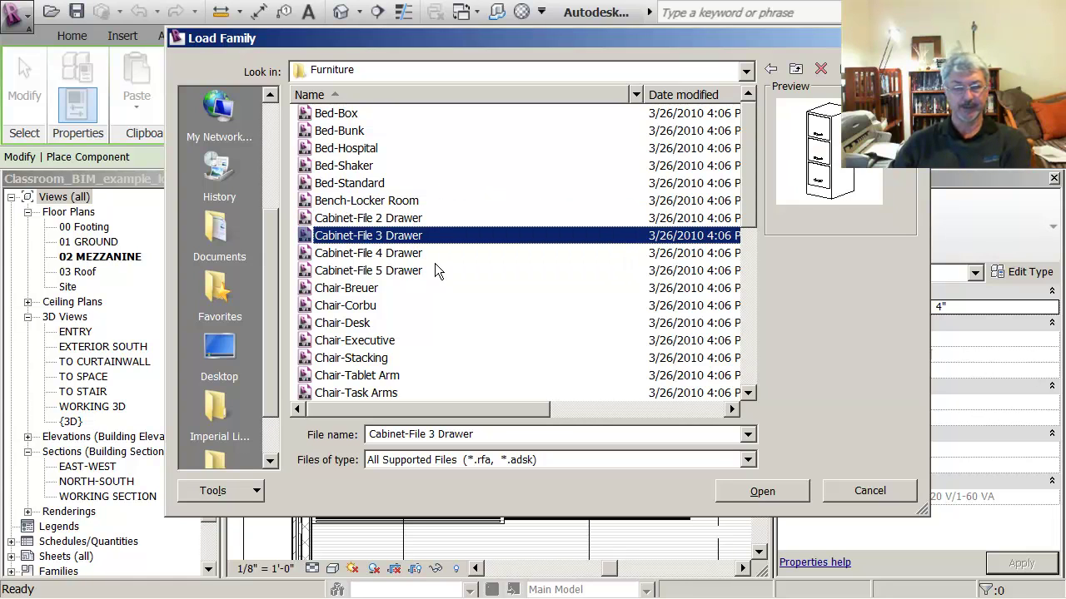
{"action": "key", "text": "Down"}
{"action": "key", "text": "Down"}
{"action": "key", "text": "Down"}
{"action": "key", "text": "Down"}
{"action": "key", "text": "Down"}
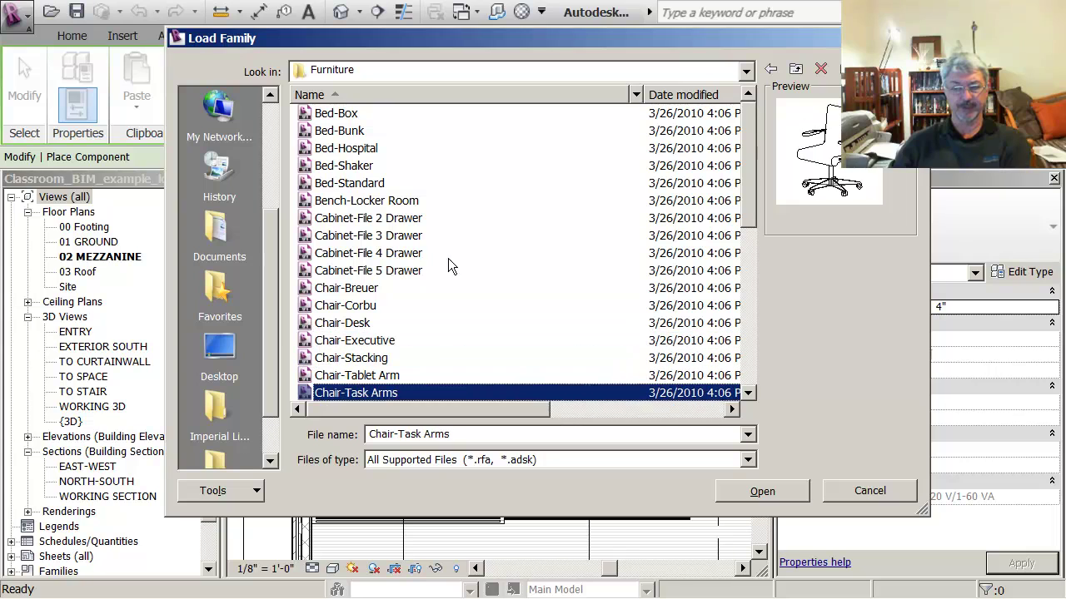
{"action": "left_click_drag", "start_coordinate": [750, 215], "coordinate": [752, 309]}
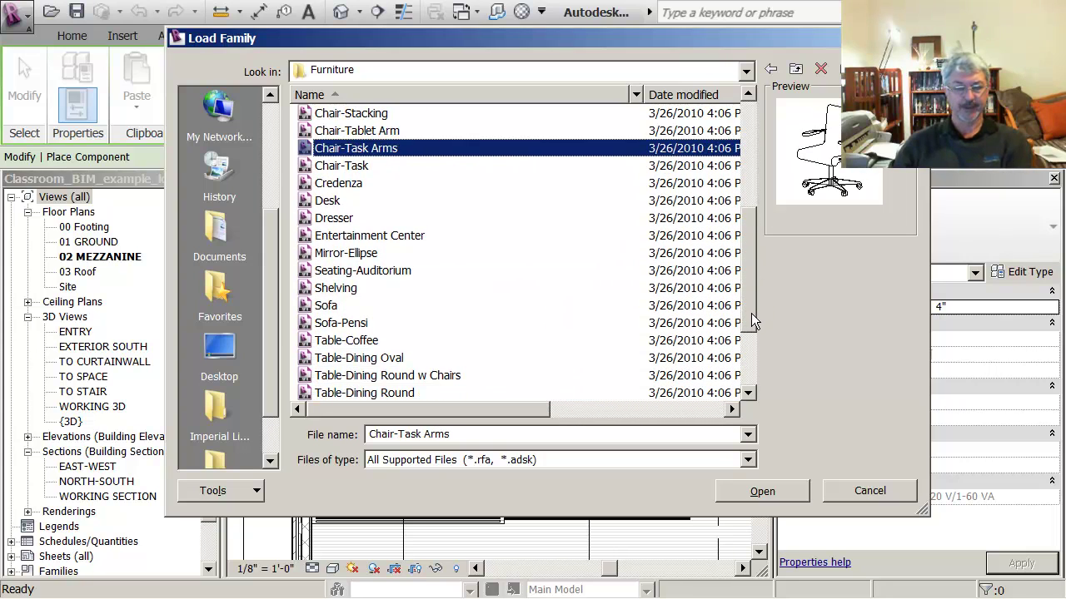
{"action": "left_click", "coordinate": [323, 291]}
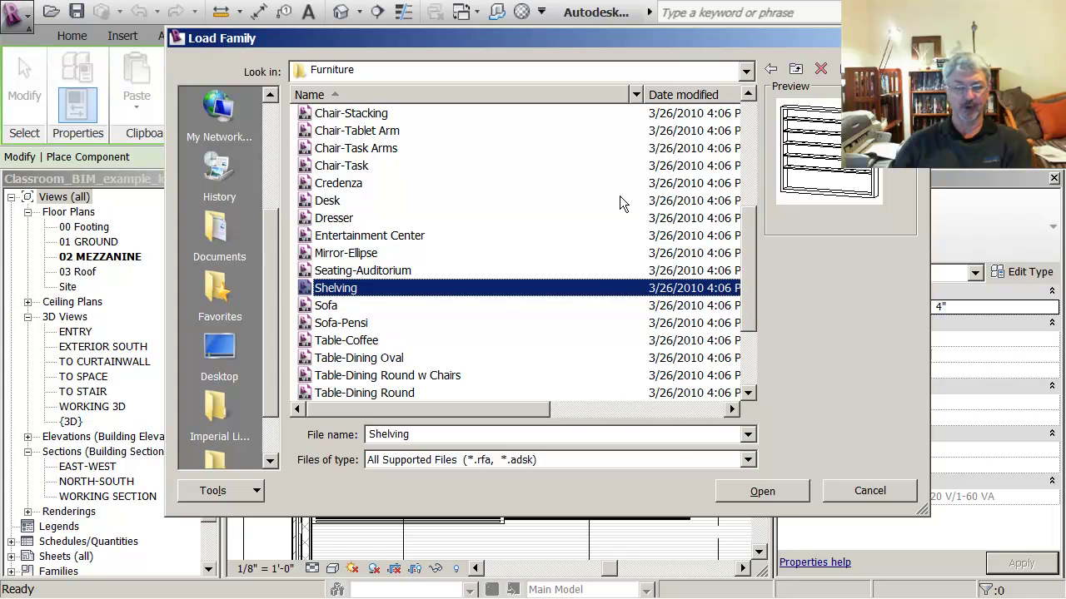
{"action": "left_click", "coordinate": [765, 492]}
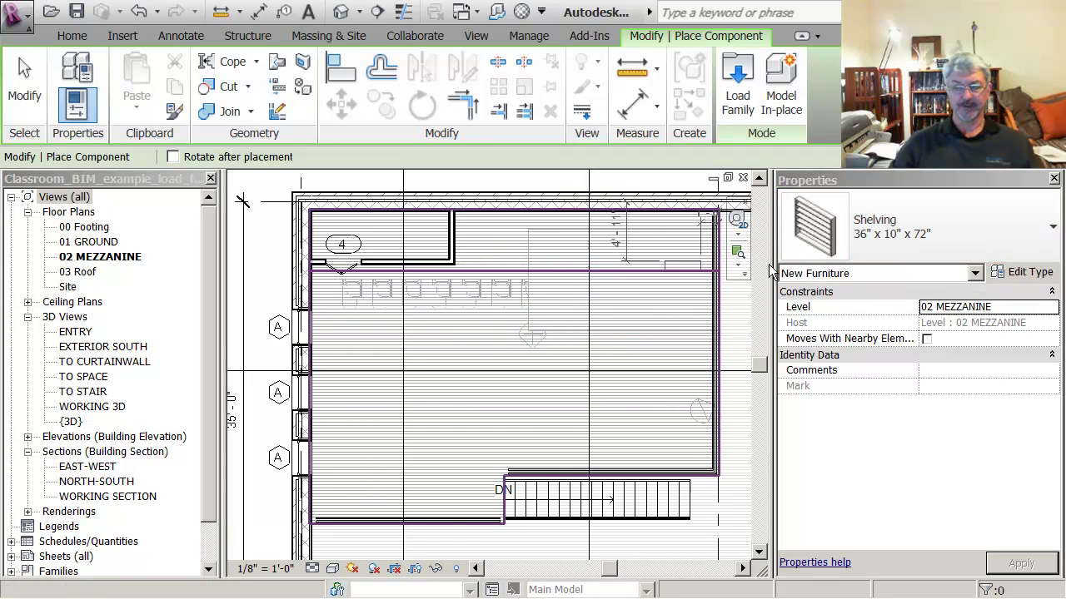
Step: Keep the Shelving 36" x 10" x 72" type and orient the preview to run along the wall
{"action": "left_click", "coordinate": [1053, 231]}
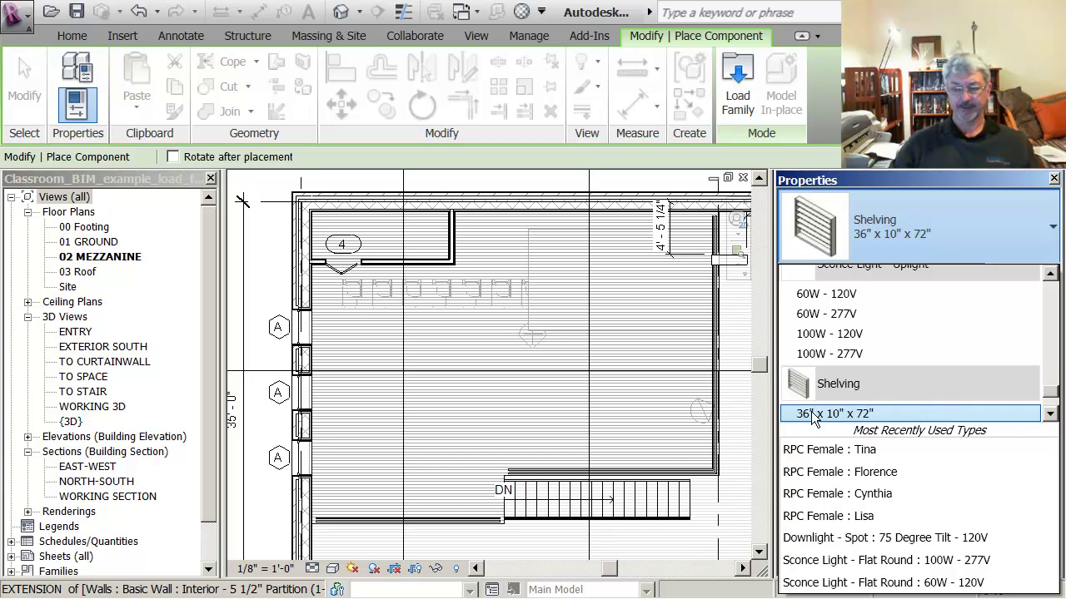
{"action": "mouse_move", "coordinate": [820, 414]}
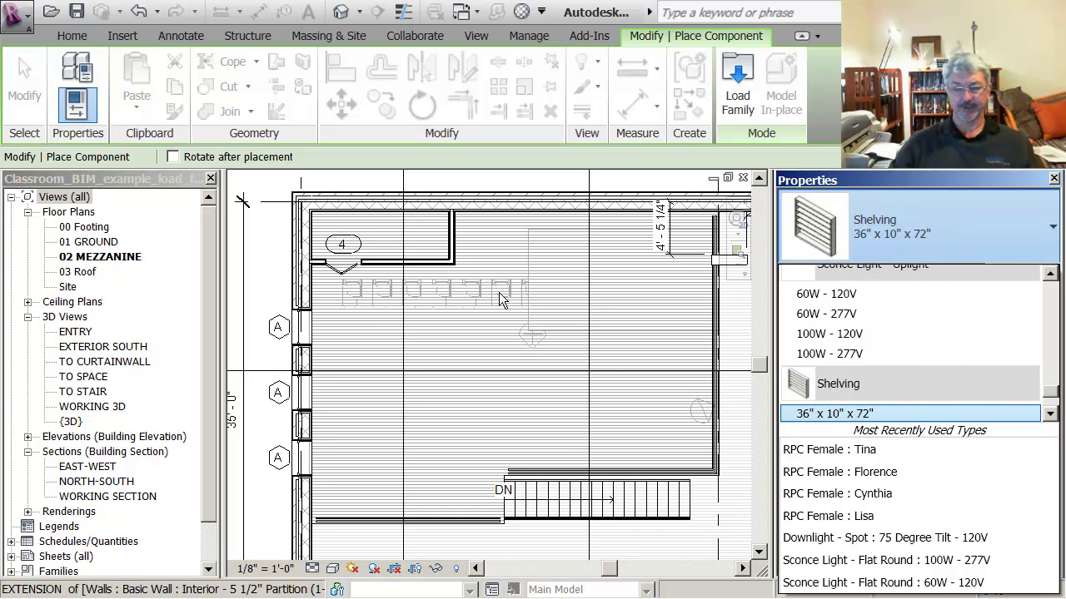
{"action": "left_click", "coordinate": [390, 312]}
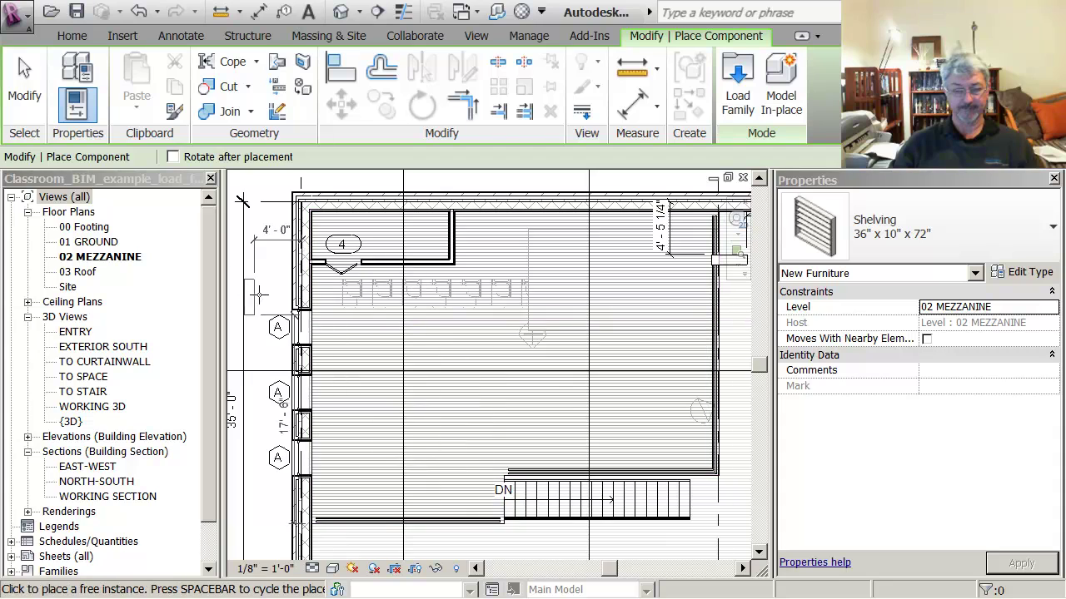
{"action": "key", "text": "space"}
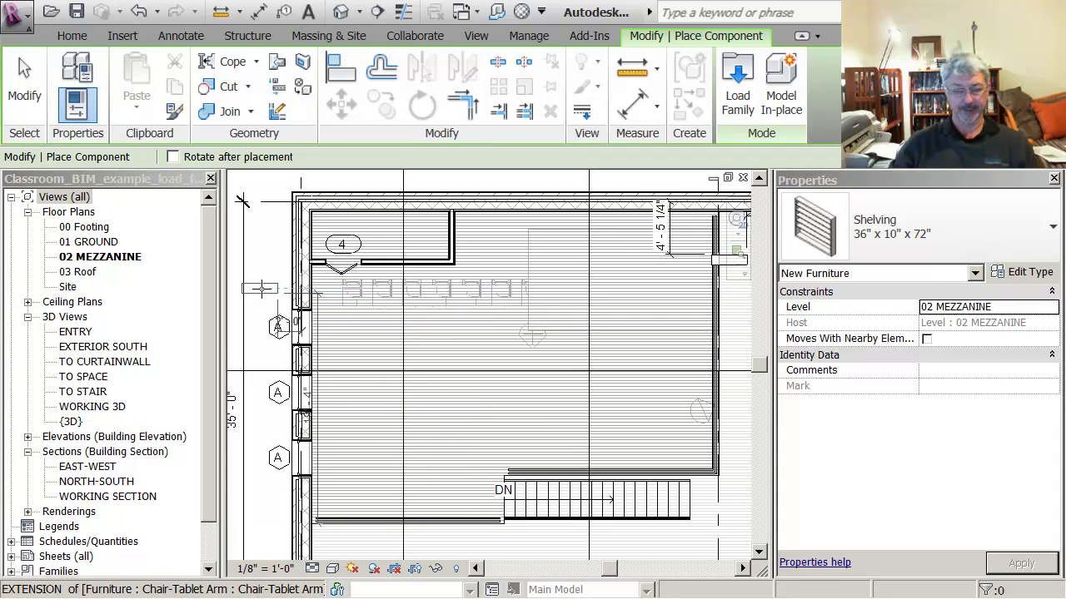
{"action": "key", "text": "space"}
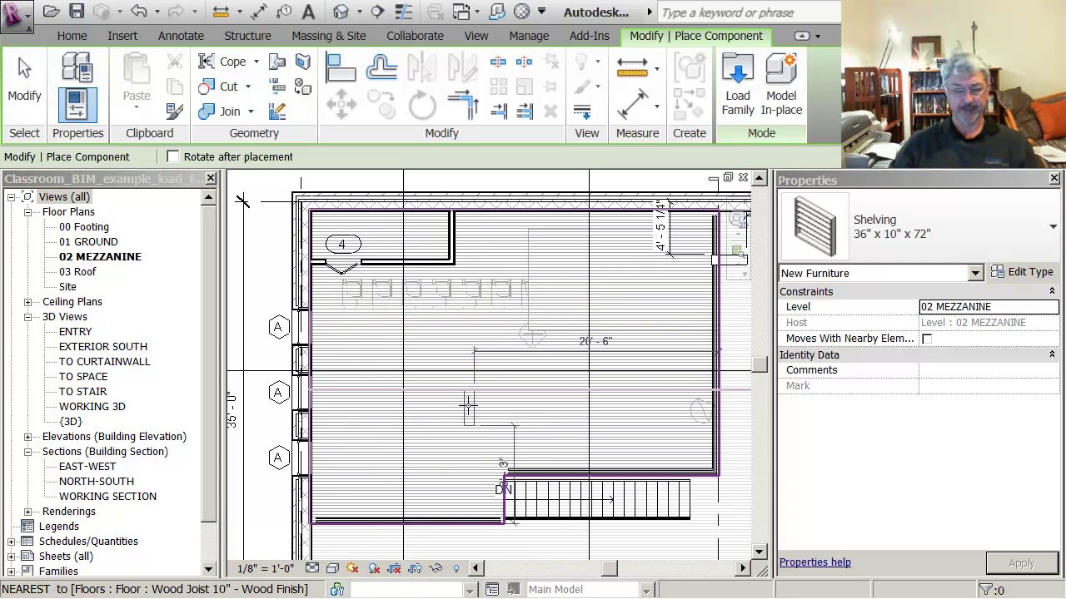
Step: Place the shelving unit against the left wall near grid A
{"action": "scroll", "coordinate": [467, 405], "scroll_direction": "down", "scroll_amount": 3}
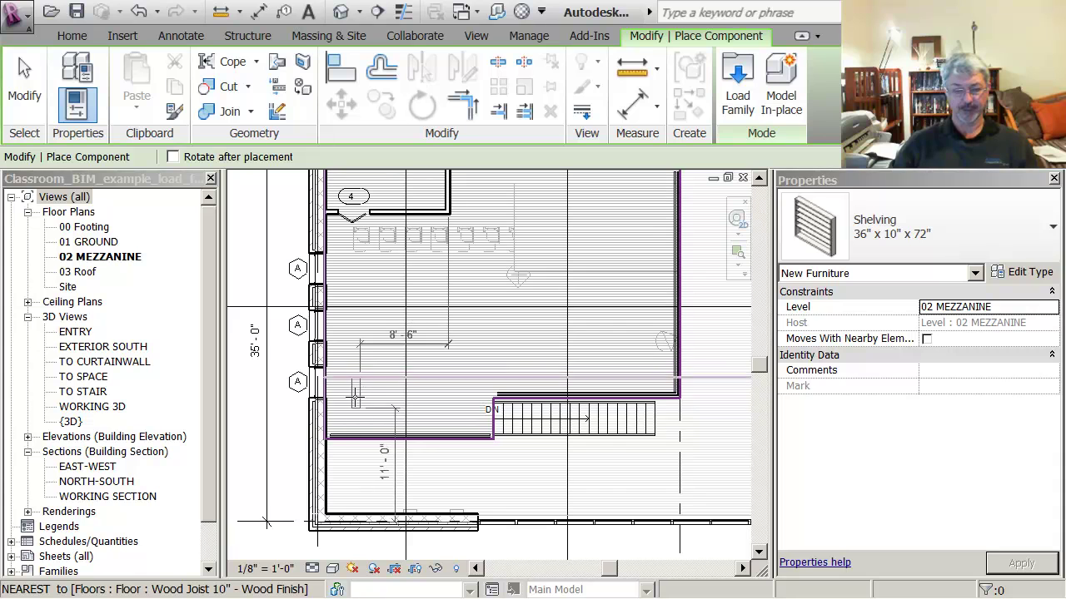
{"action": "scroll", "coordinate": [353, 399], "scroll_direction": "up", "scroll_amount": 5}
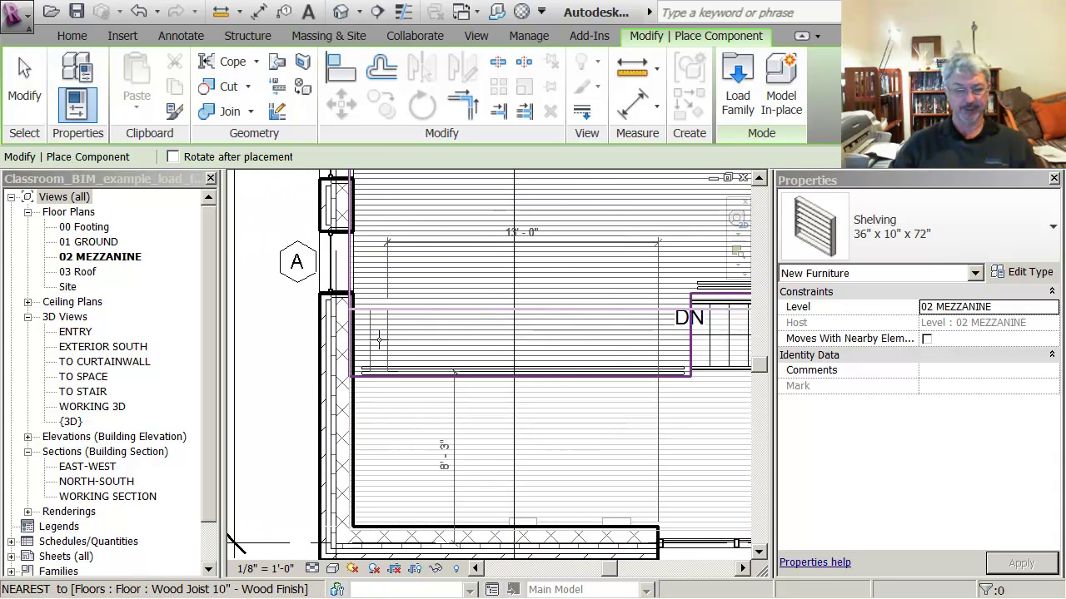
{"action": "scroll", "coordinate": [379, 340], "scroll_direction": "up", "scroll_amount": 2}
{"action": "middle_click_drag", "start_coordinate": [380, 340], "coordinate": [424, 300]}
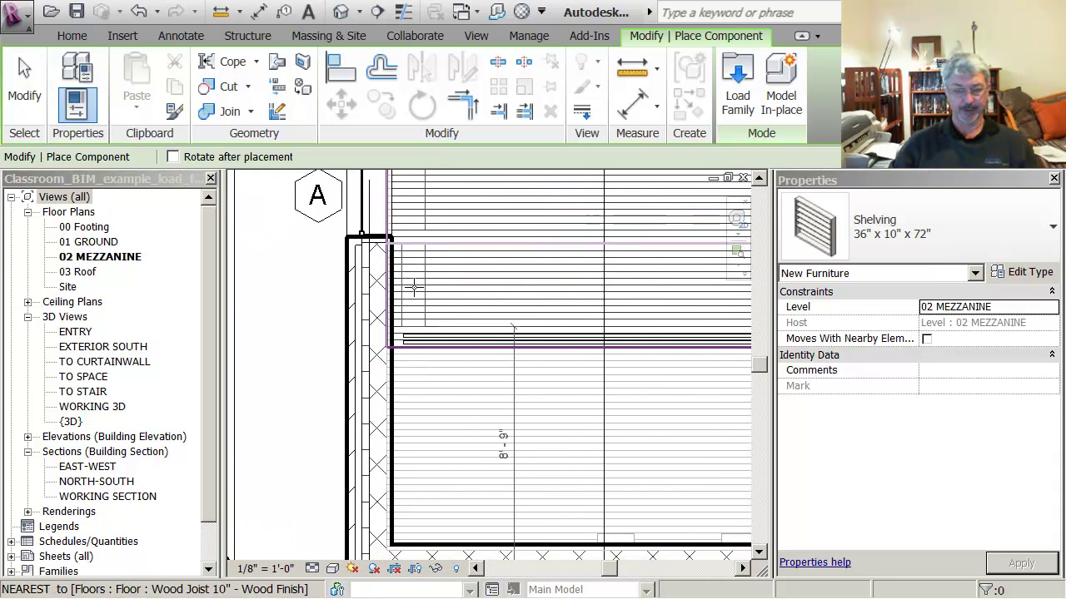
{"action": "left_click", "coordinate": [411, 289]}
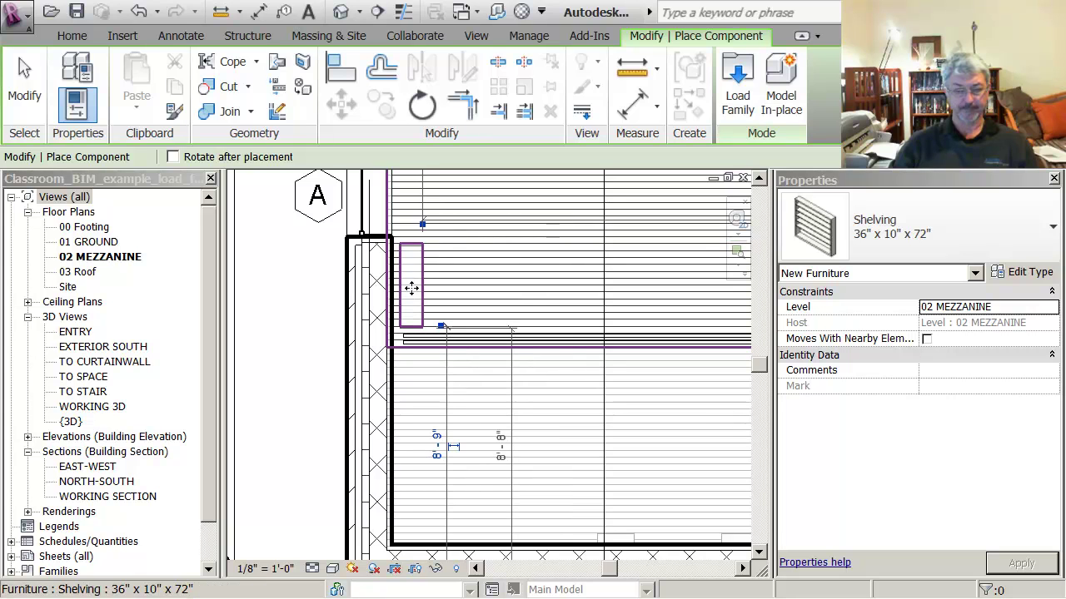
Step: End Place Component, inspect the new shelving and the door on the left wall, then deselect
{"action": "key", "text": "Escape"}
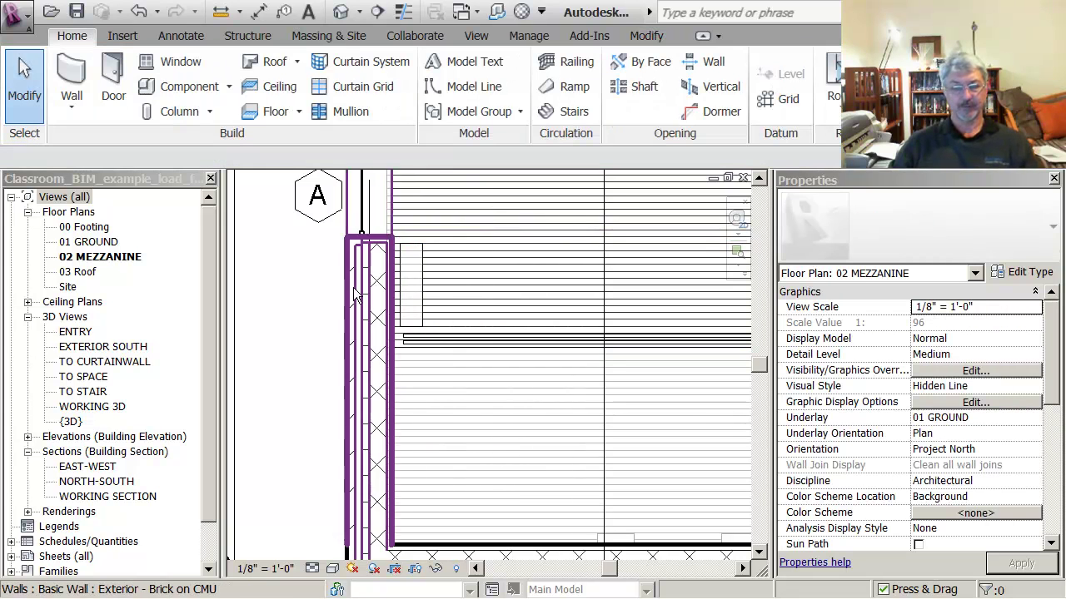
{"action": "scroll", "coordinate": [306, 292], "scroll_direction": "up", "scroll_amount": 3}
{"action": "scroll", "coordinate": [265, 308], "scroll_direction": "up", "scroll_amount": 1}
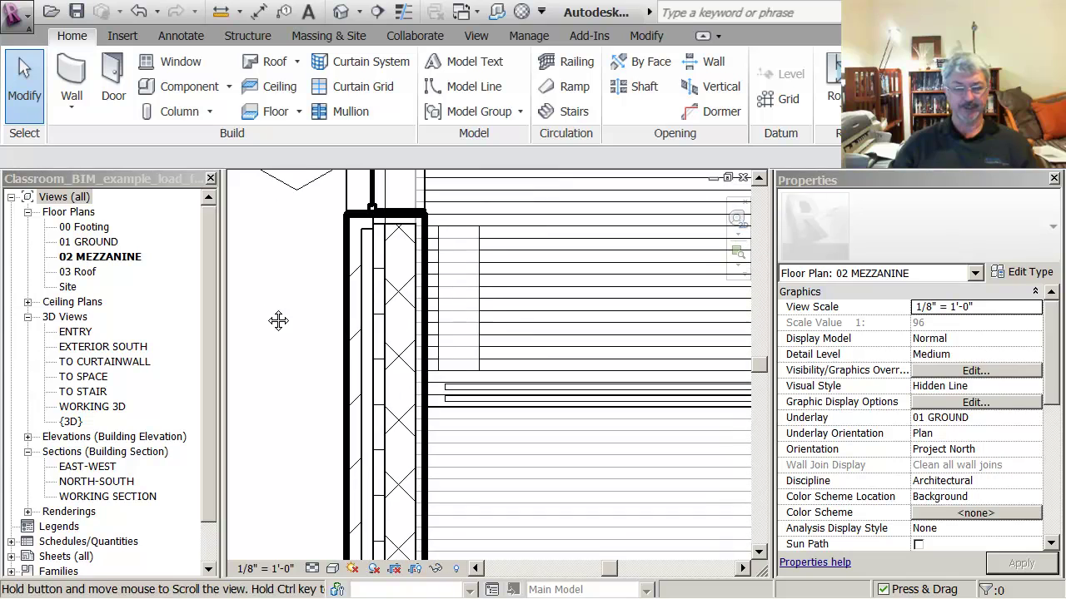
{"action": "scroll", "coordinate": [258, 307], "scroll_direction": "down", "scroll_amount": 1}
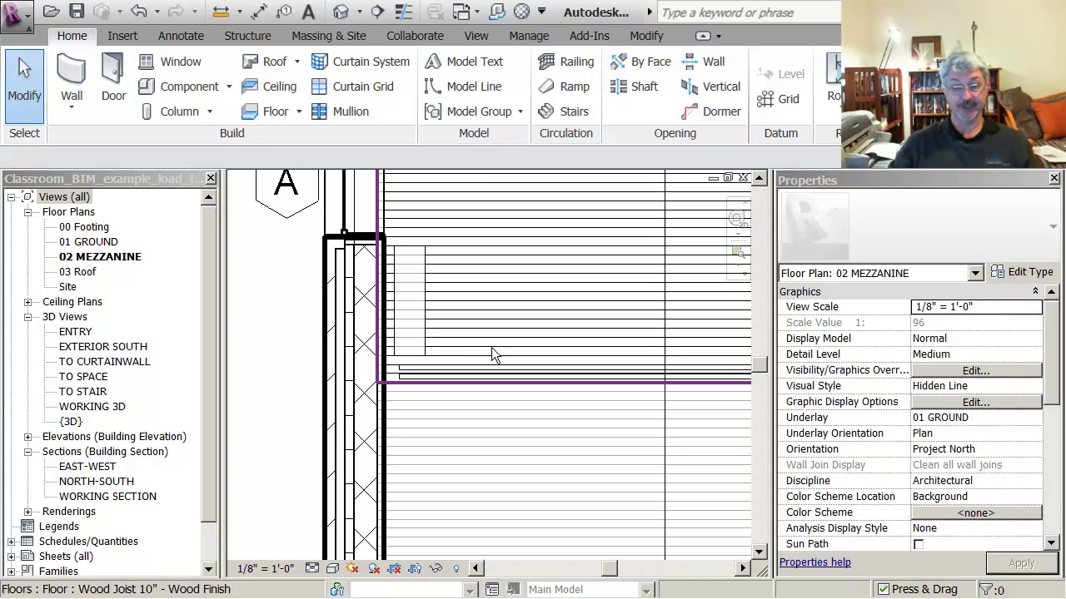
{"action": "scroll", "coordinate": [491, 347], "scroll_direction": "down", "scroll_amount": 5}
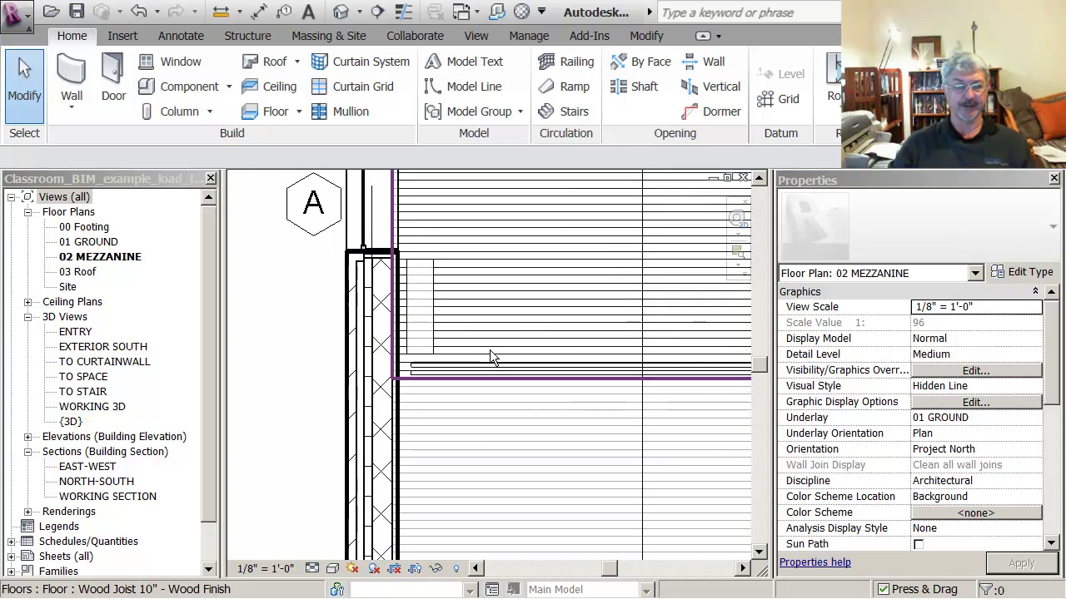
{"action": "middle_click_drag", "start_coordinate": [484, 360], "coordinate": [430, 308]}
{"action": "scroll", "coordinate": [433, 417], "scroll_direction": "up", "scroll_amount": 2}
{"action": "scroll", "coordinate": [433, 408], "scroll_direction": "up", "scroll_amount": 2}
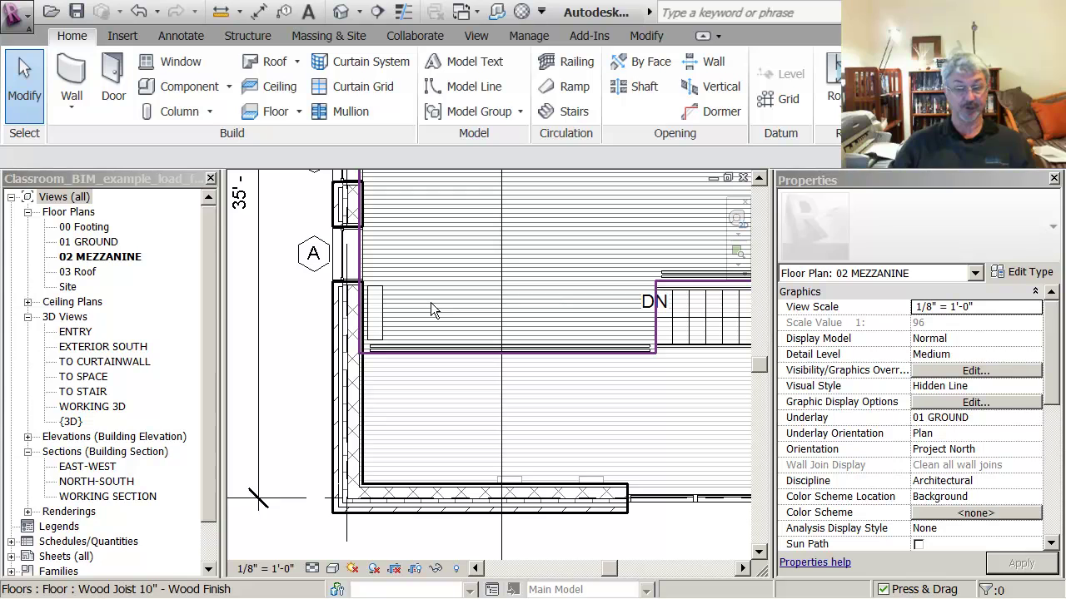
{"action": "left_click", "coordinate": [295, 360]}
{"action": "left_click", "coordinate": [299, 512]}
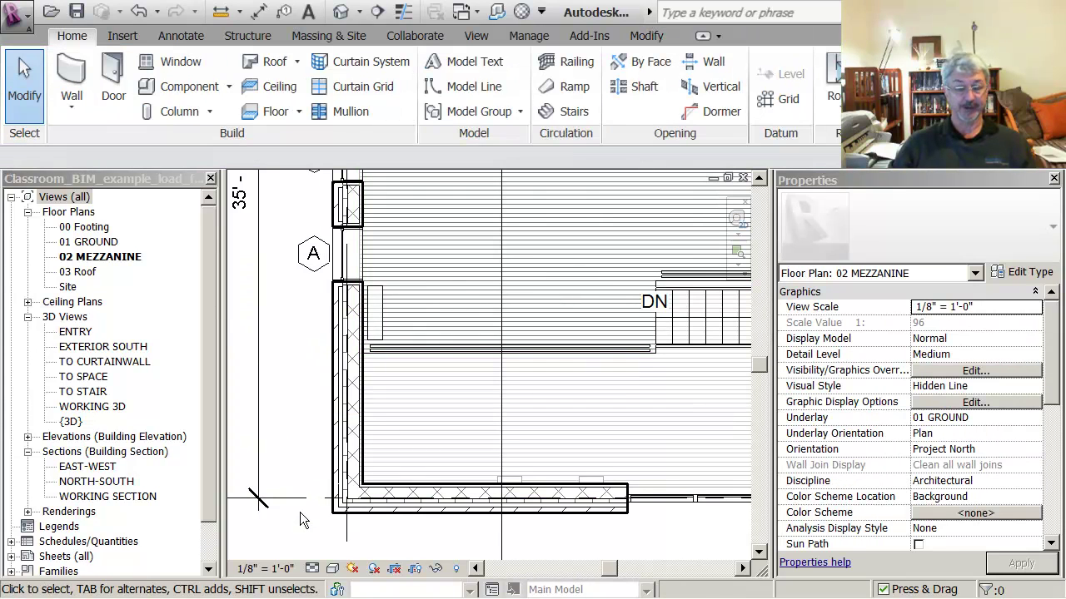